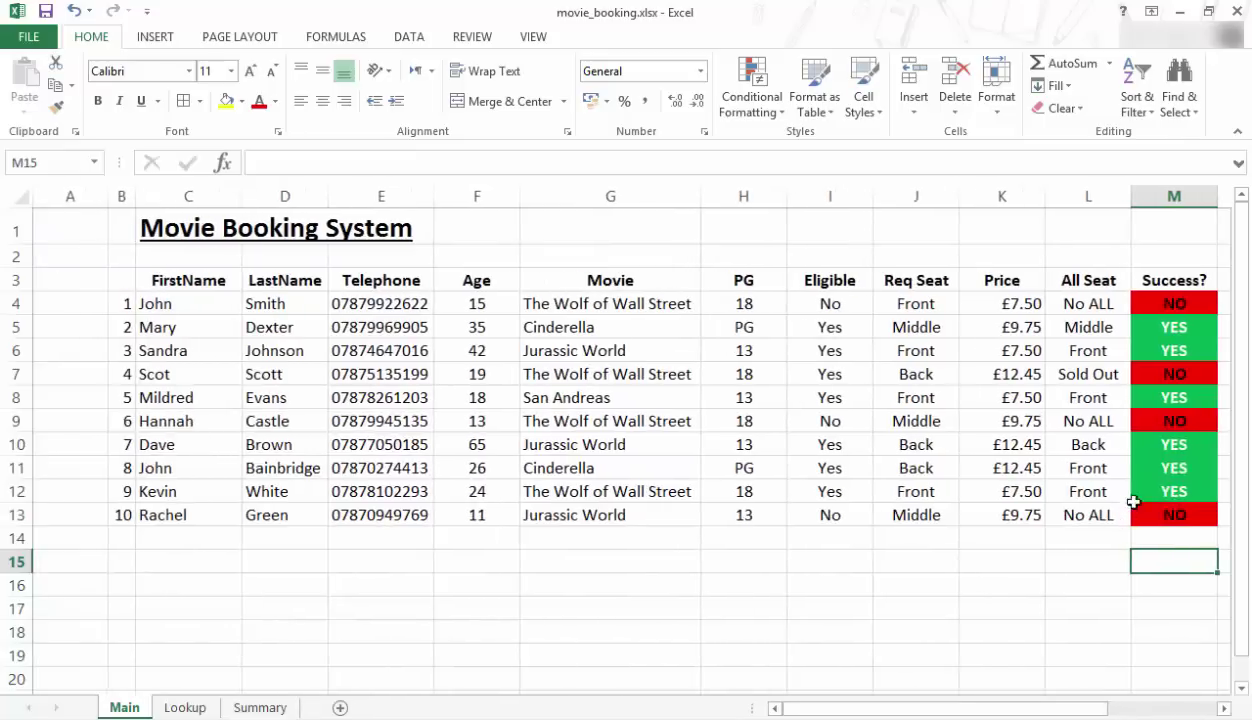
# - Delete the empty column A from the Main sheet
pyautogui.rightClick(65, 196)
pyautogui.click(114, 361)
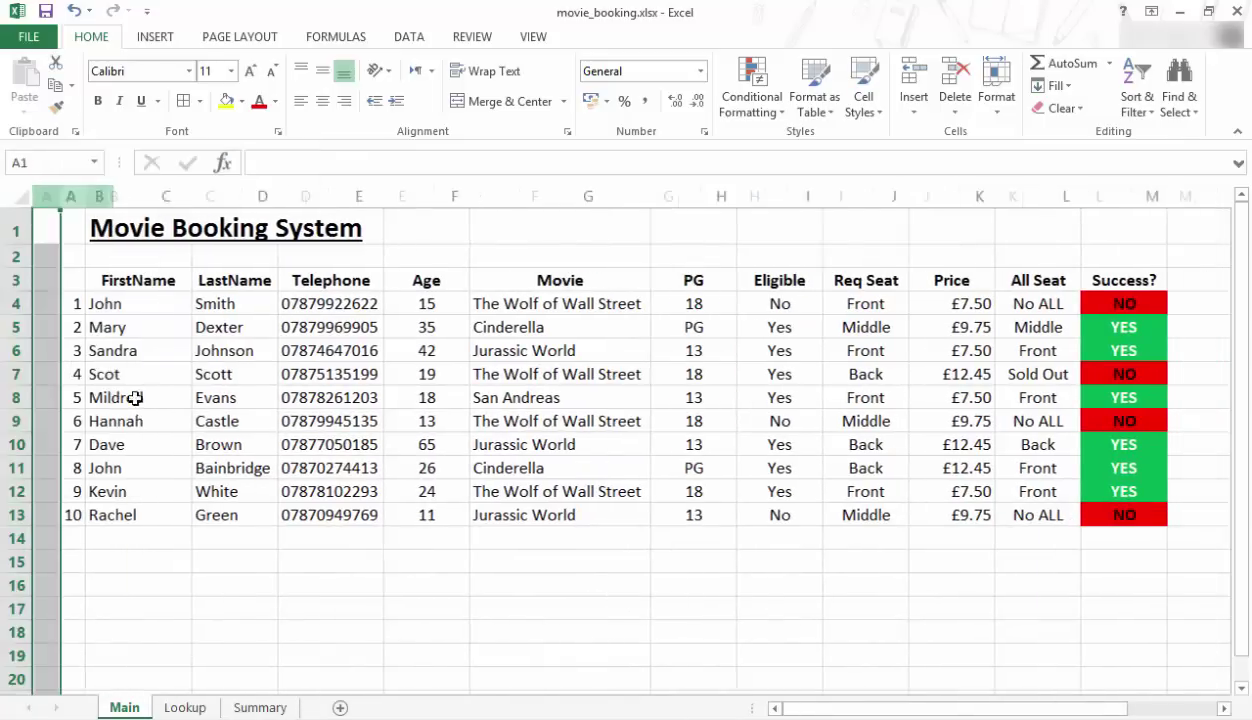
pyautogui.click(377, 609)
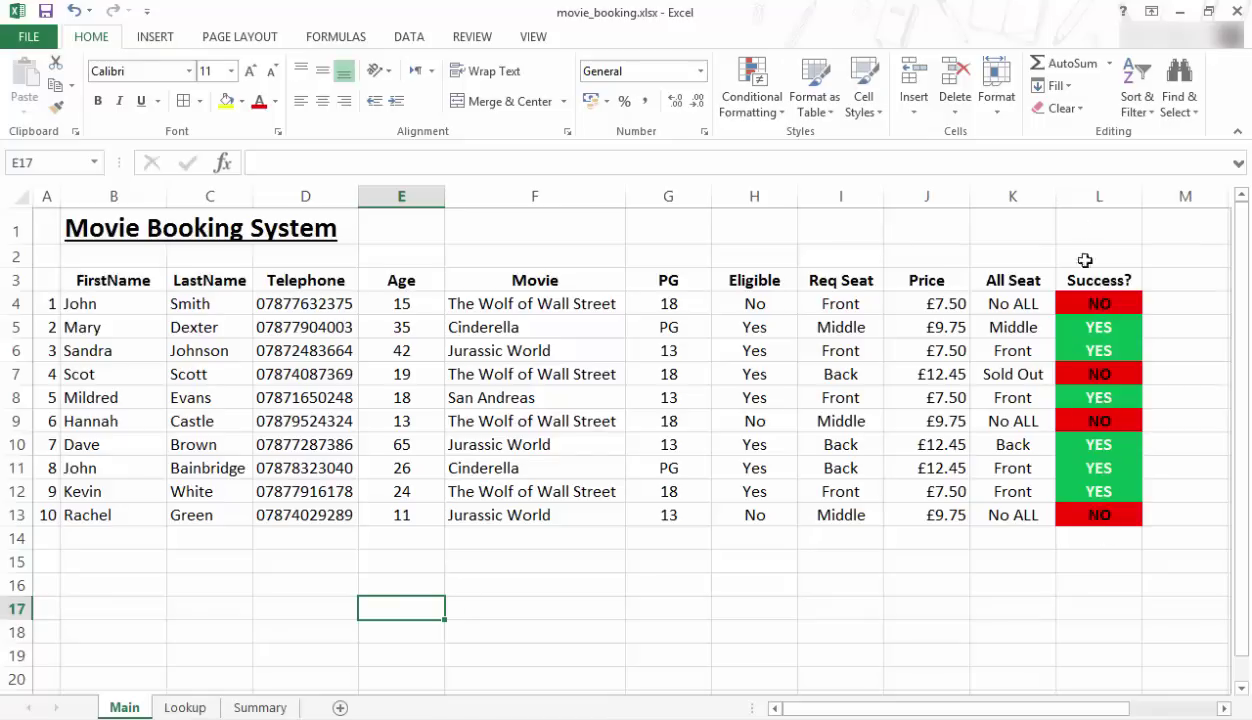
# - Examine the eligible count formula on the Summary sheet and the Eligible and Success? formulas on the Main sheet
pyautogui.click(272, 707)
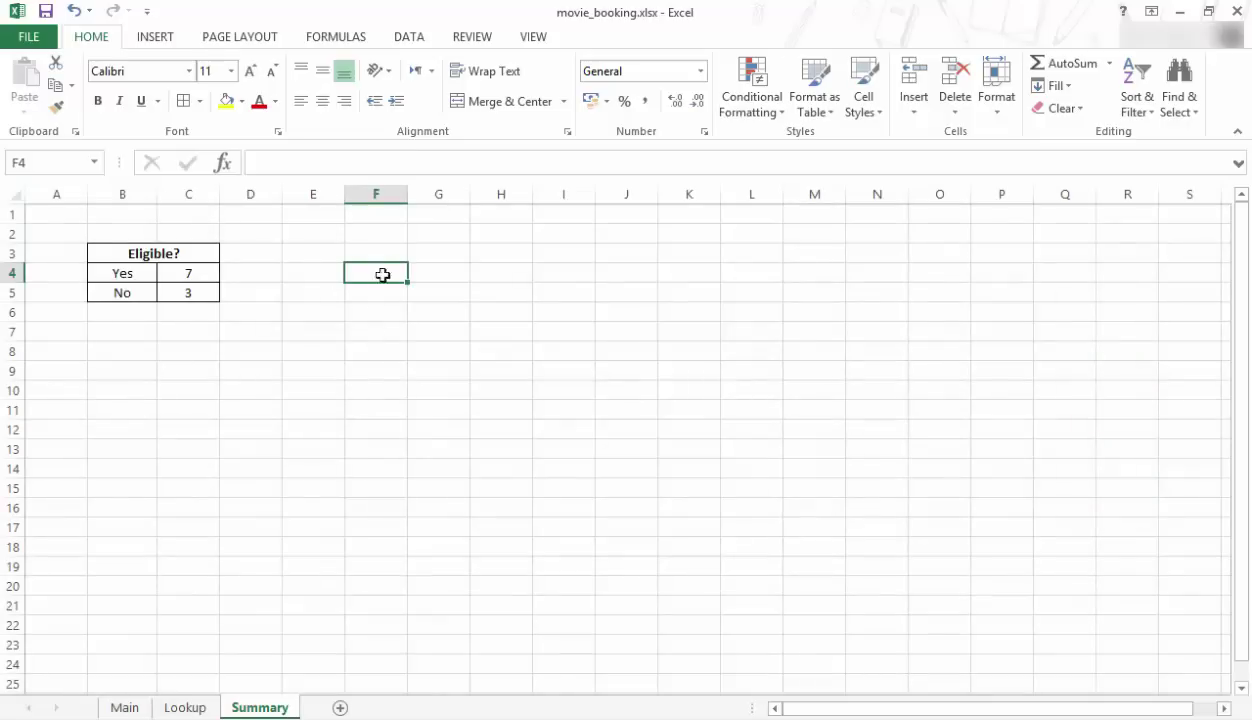
pyautogui.click(308, 268)
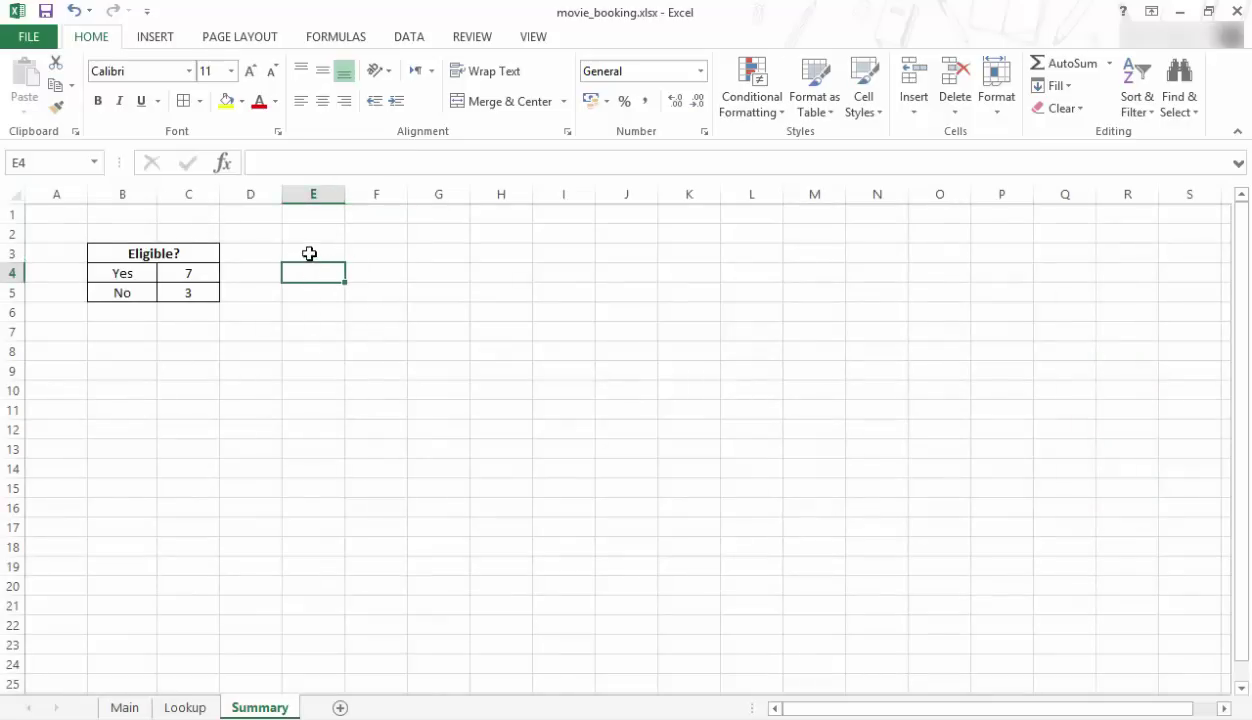
pyautogui.click(309, 254)
pyautogui.click(124, 707)
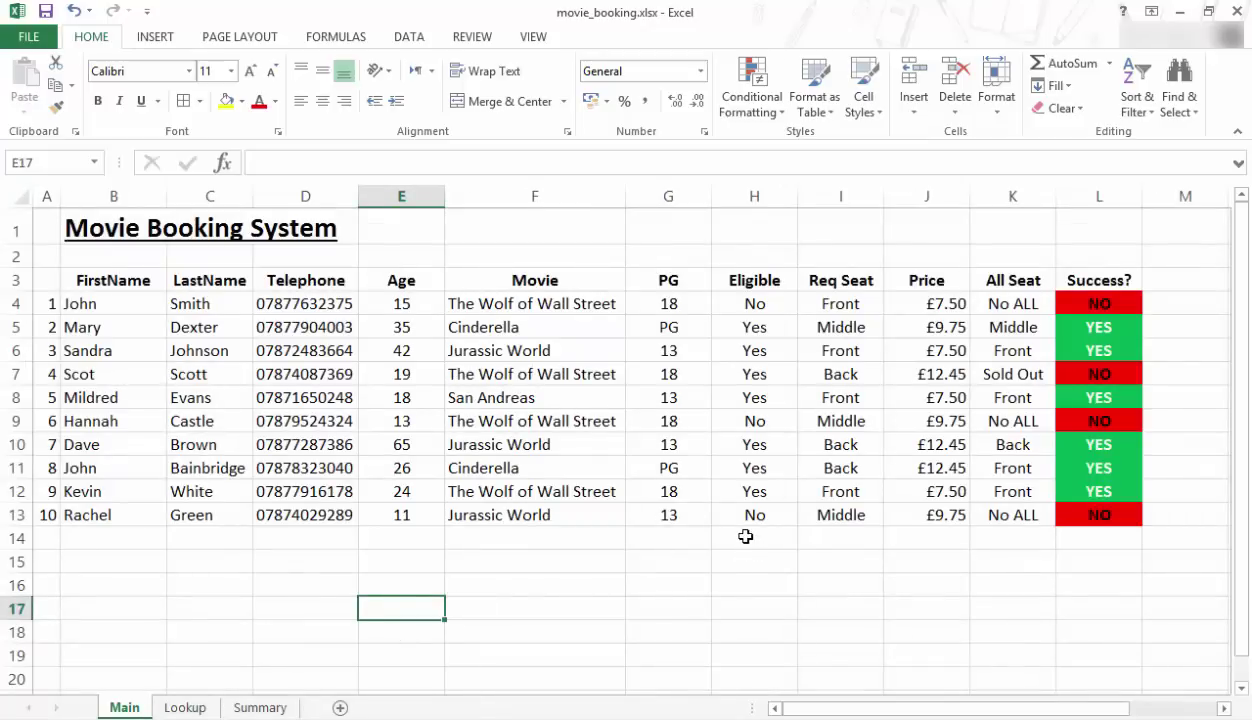
pyautogui.click(253, 708)
pyautogui.click(183, 275)
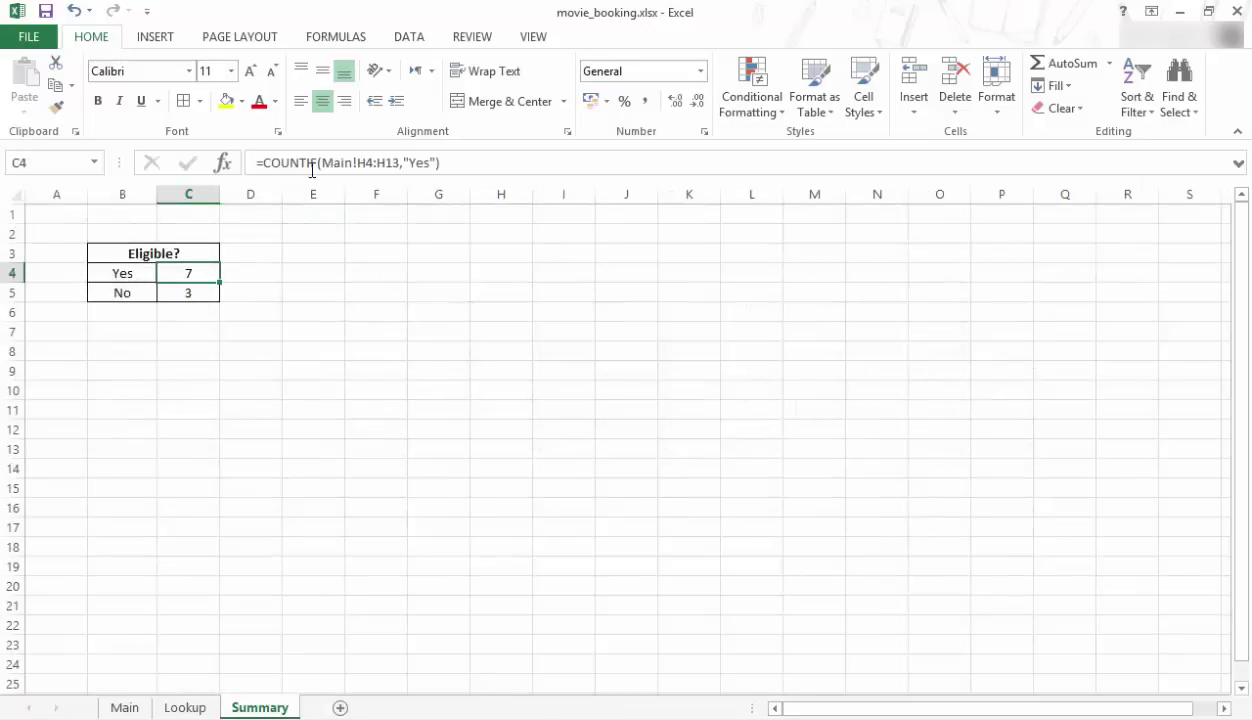
pyautogui.click(358, 268)
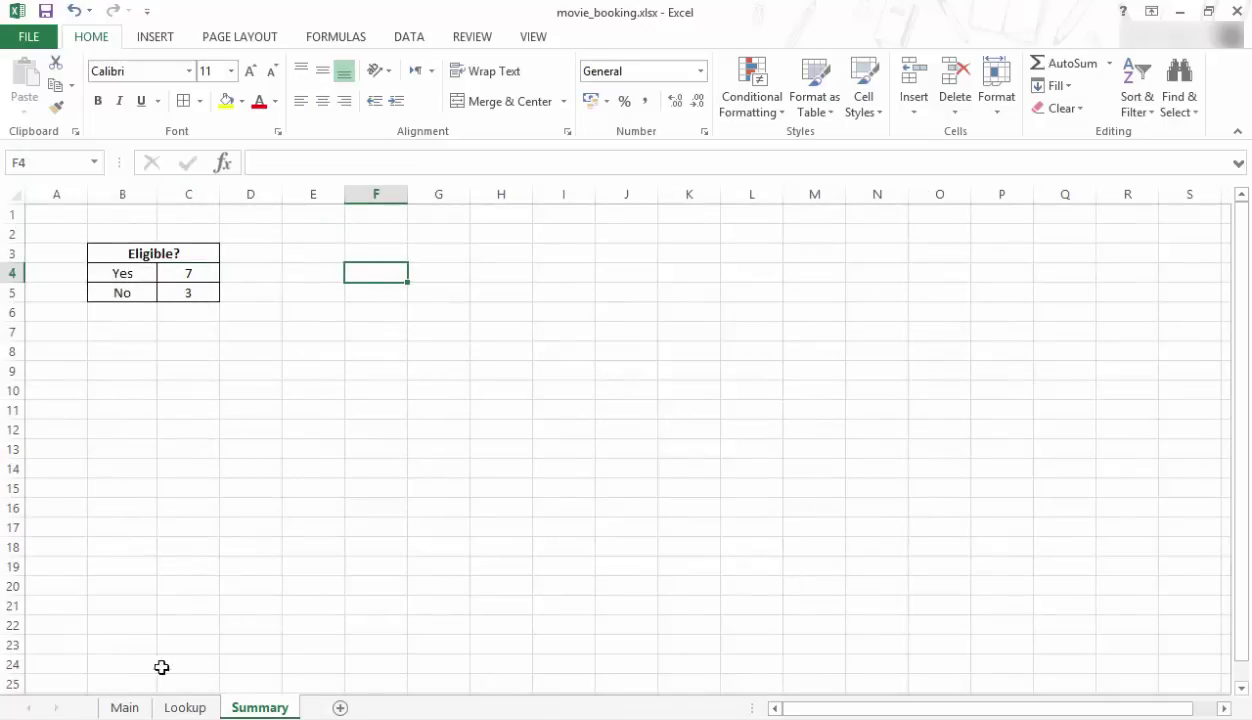
pyautogui.click(124, 707)
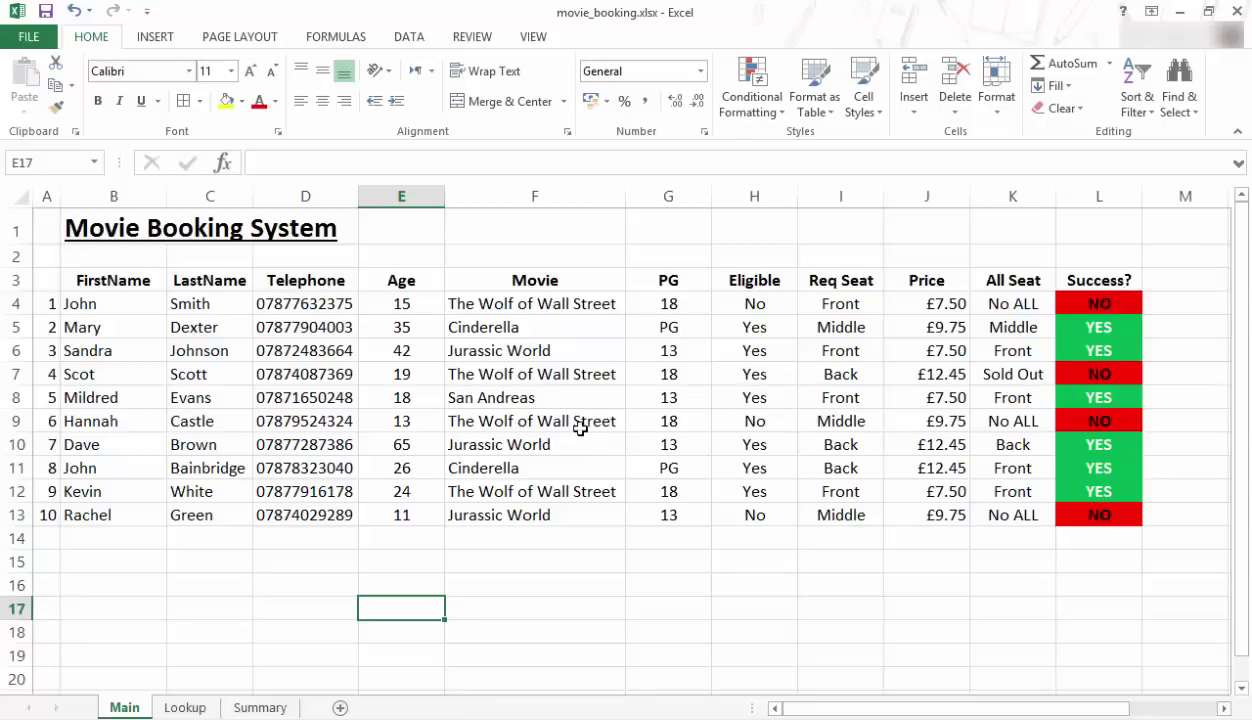
pyautogui.click(766, 328)
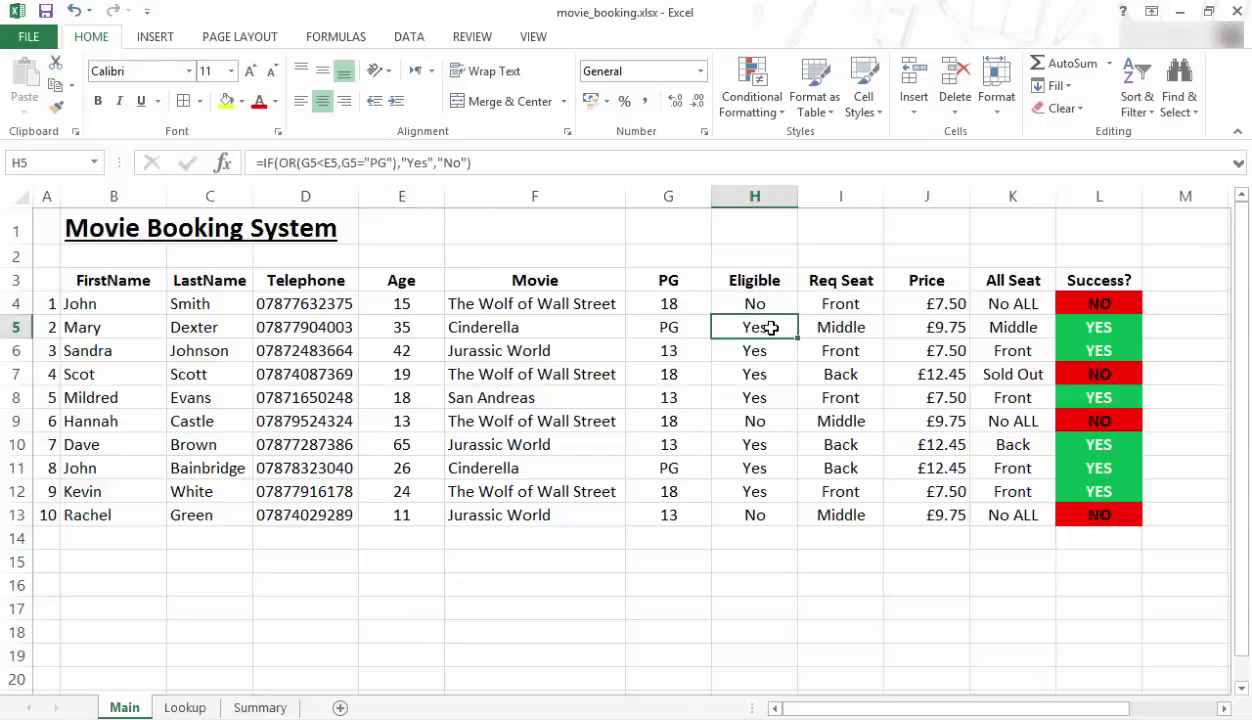
pyautogui.click(1088, 326)
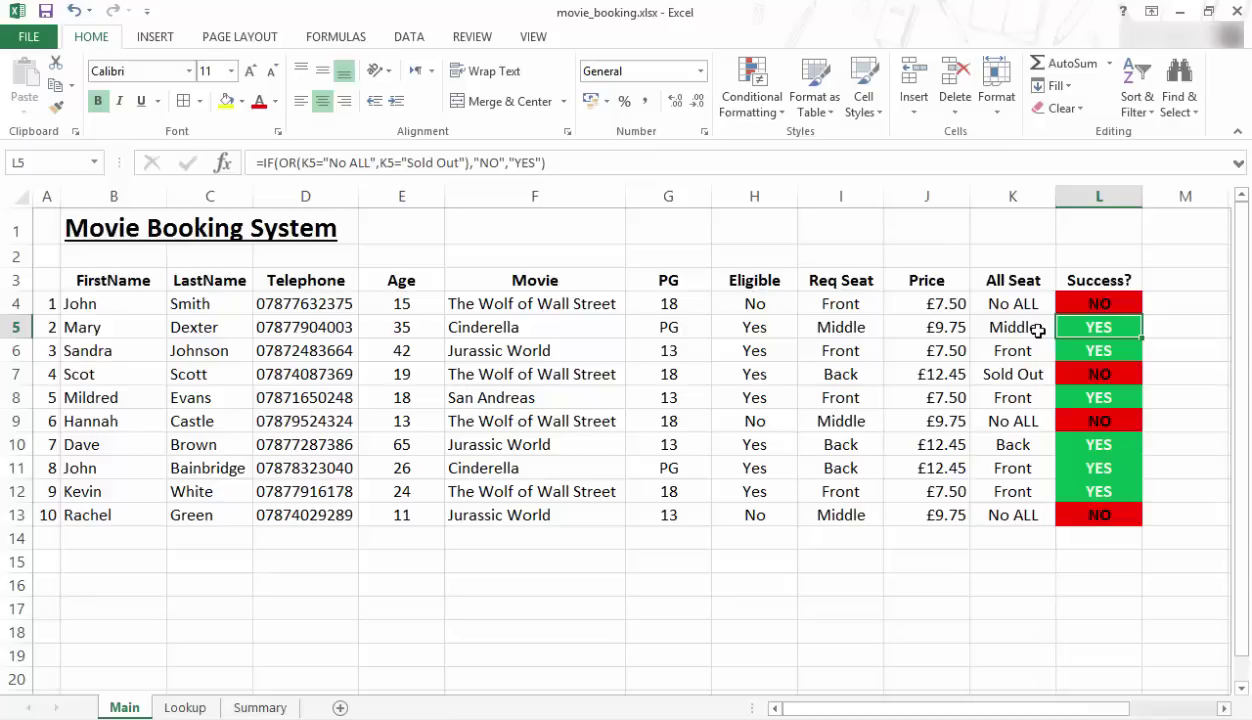
# - Add the heading "Successful" in F3 of the Summary sheet and merge and centre it across F3:G3
pyautogui.click(260, 708)
pyautogui.click(366, 250)
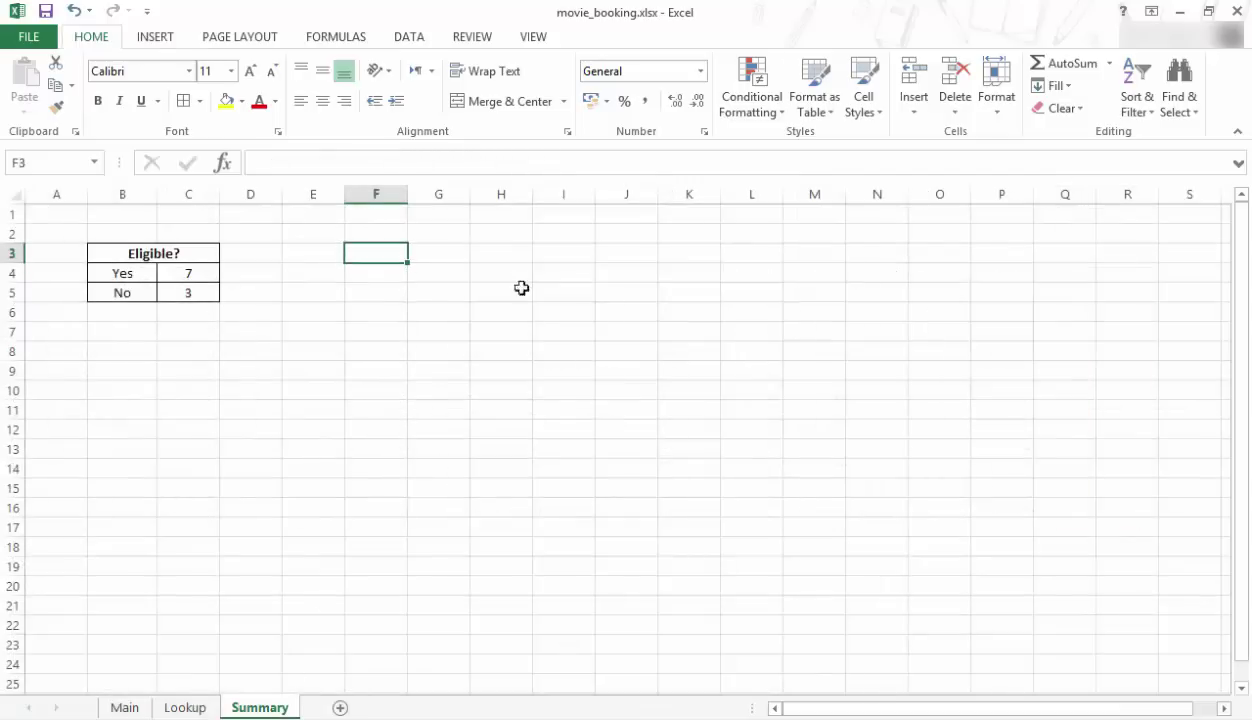
pyautogui.write('Successful')
pyautogui.press('Return')
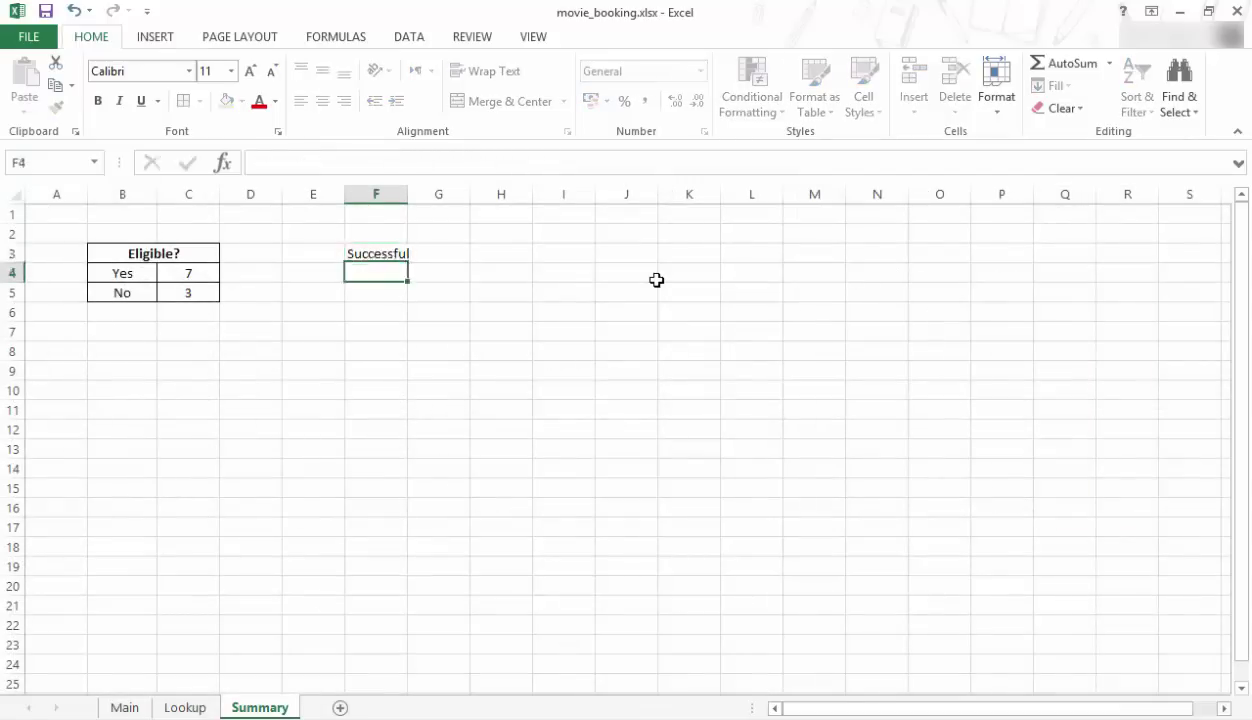
pyautogui.moveTo(397, 256); pyautogui.dragTo(433, 254)
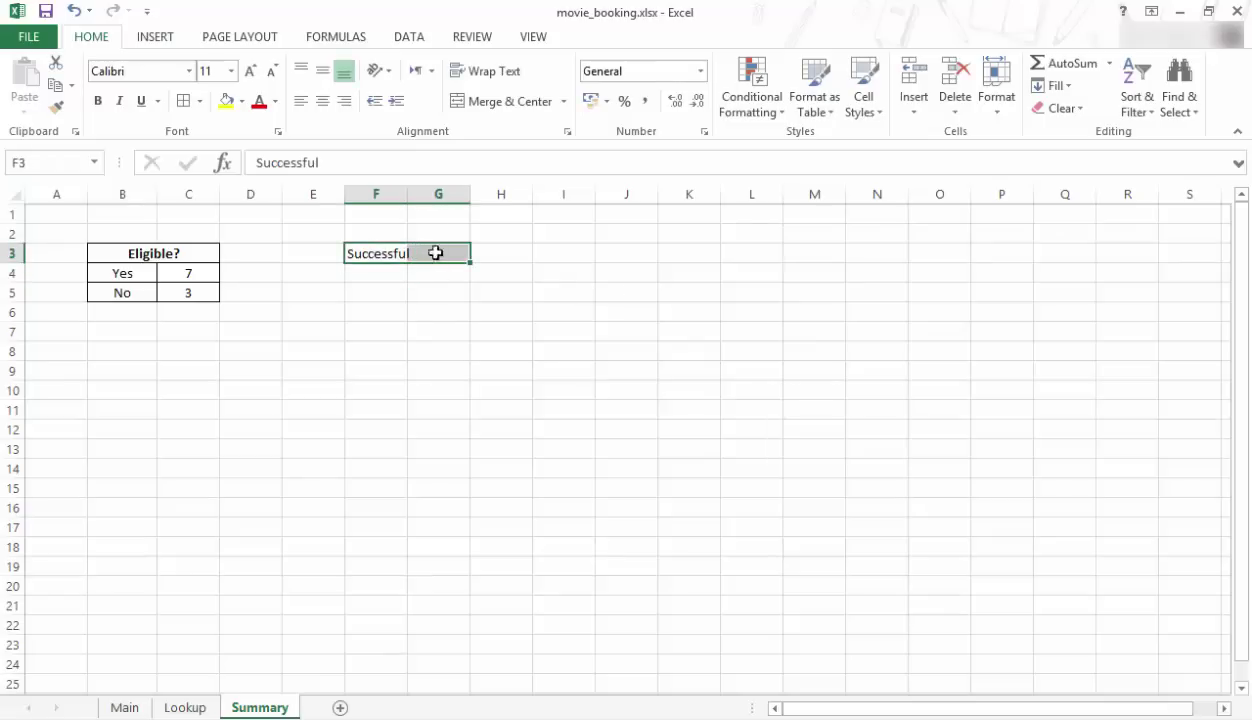
pyautogui.click(505, 101)
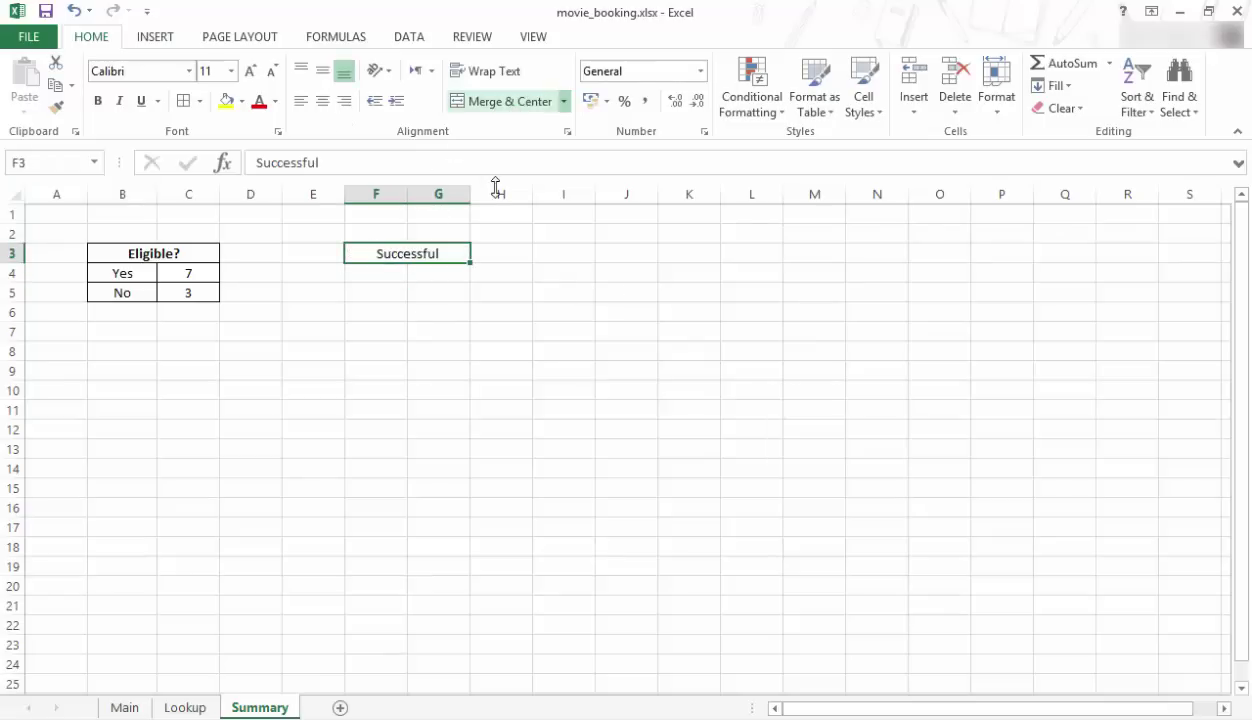
# - Enter the row label "Yes" in F4 beneath the Successful heading
pyautogui.click(380, 275)
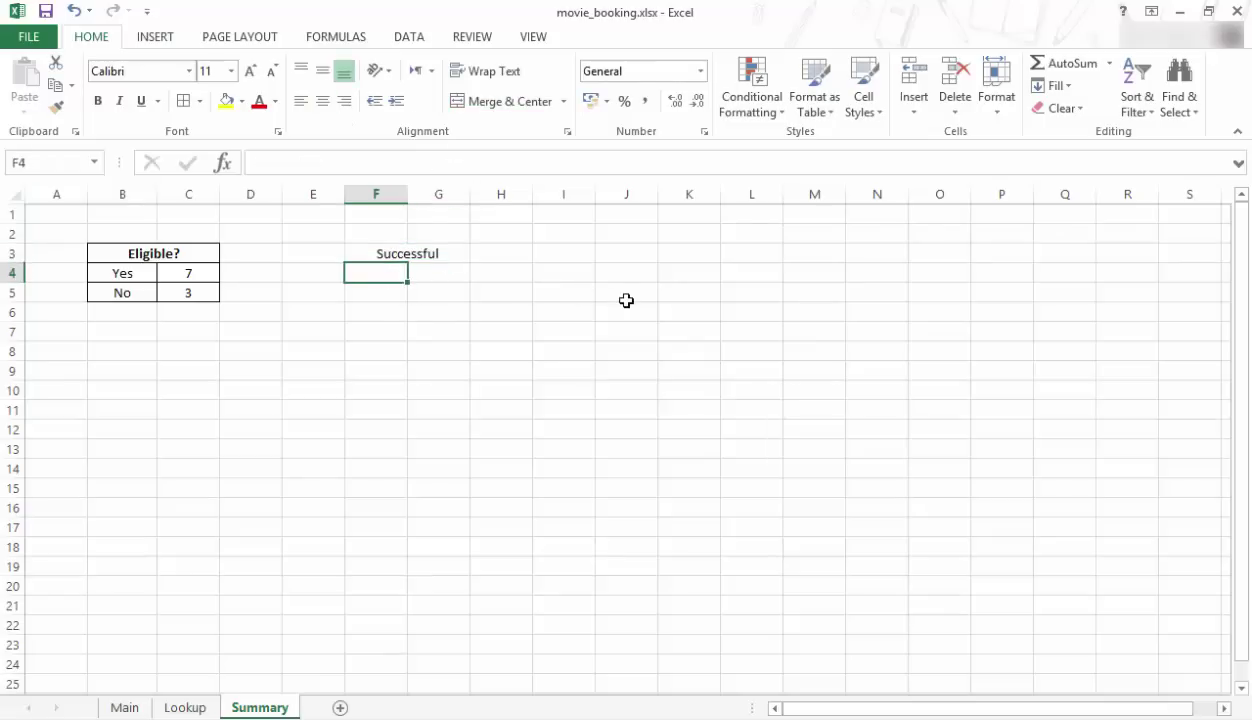
pyautogui.write('Yes')
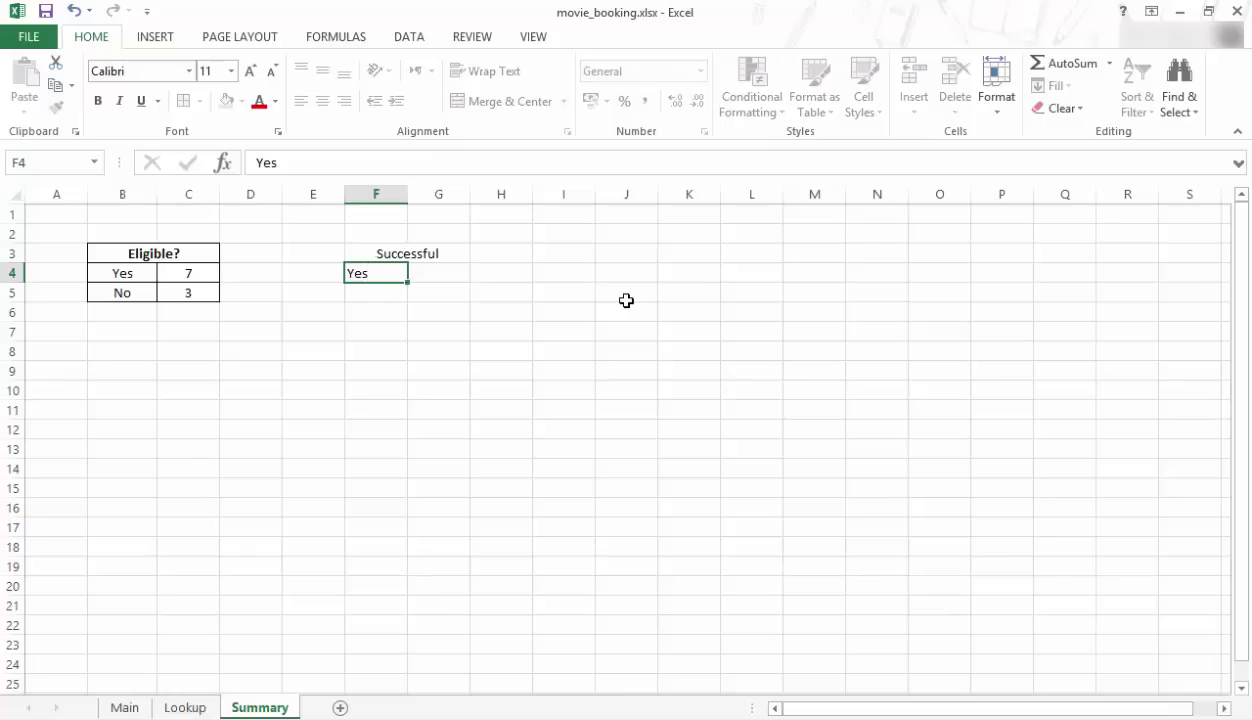
pyautogui.press('Return')
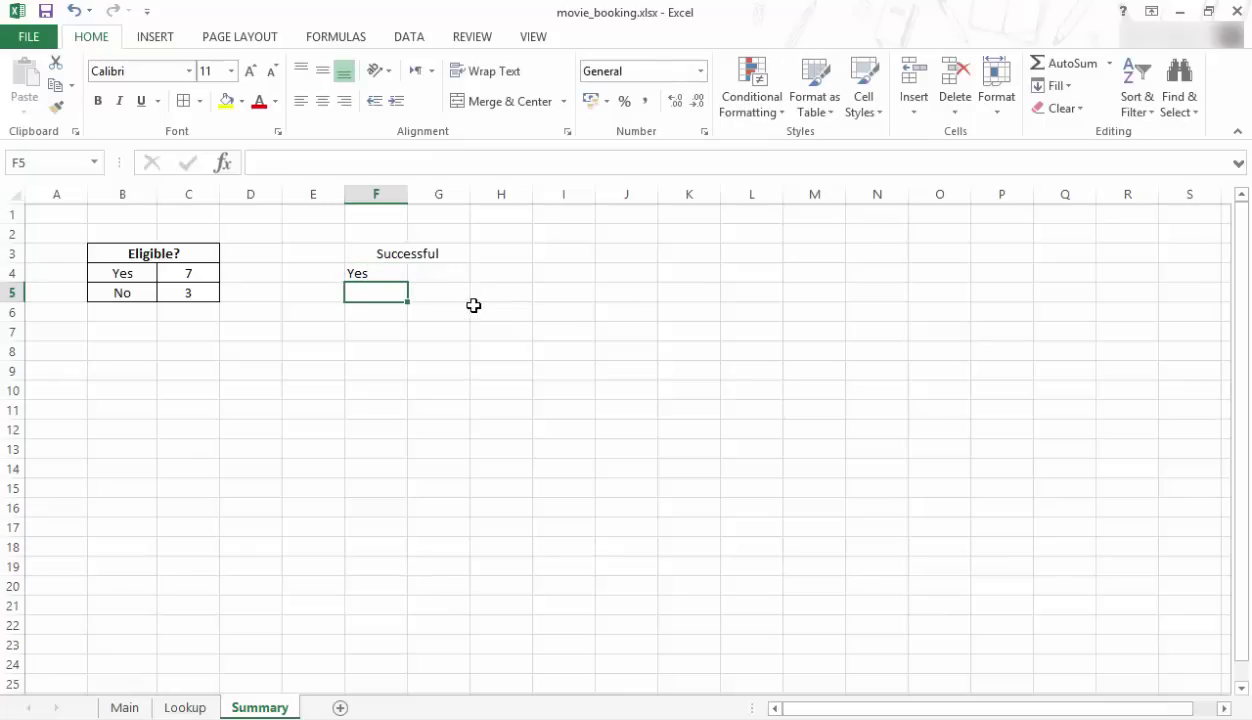
# - Enter a COUNTIFS formula in G4 counting bookings with "Yes" in both Main!H4:H13 and Main!L4:L13
pyautogui.click(446, 277)
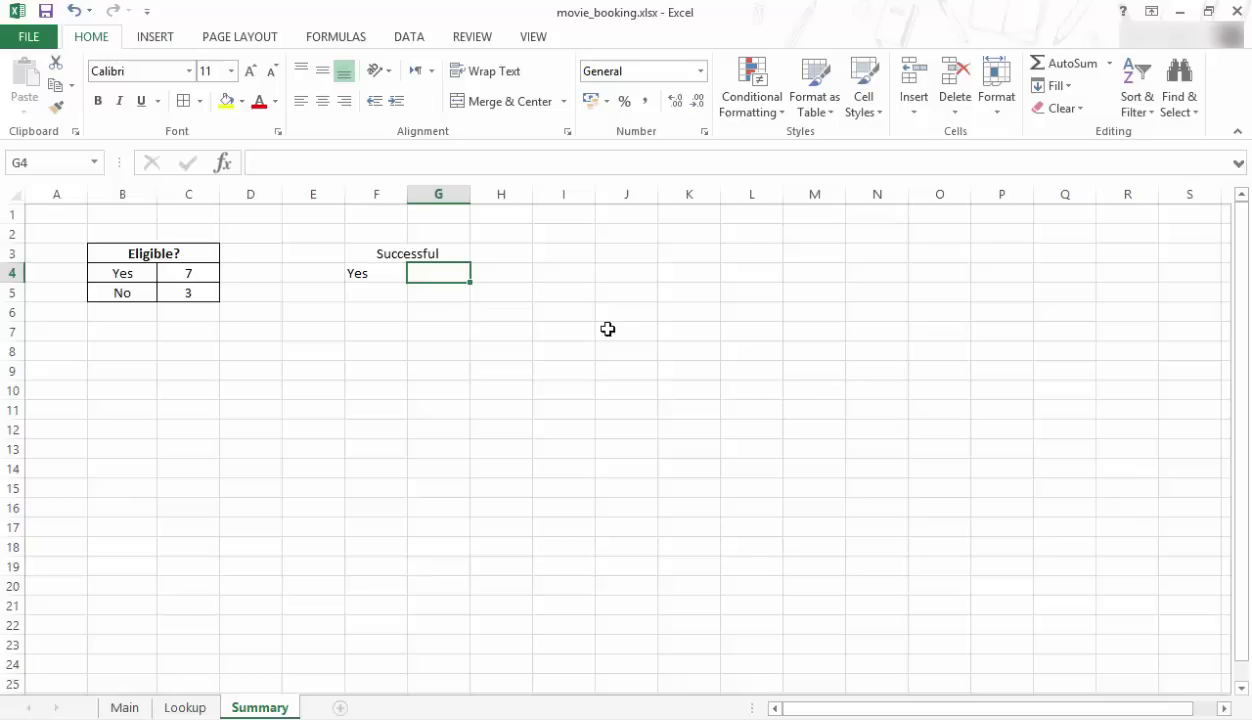
pyautogui.write('=count')
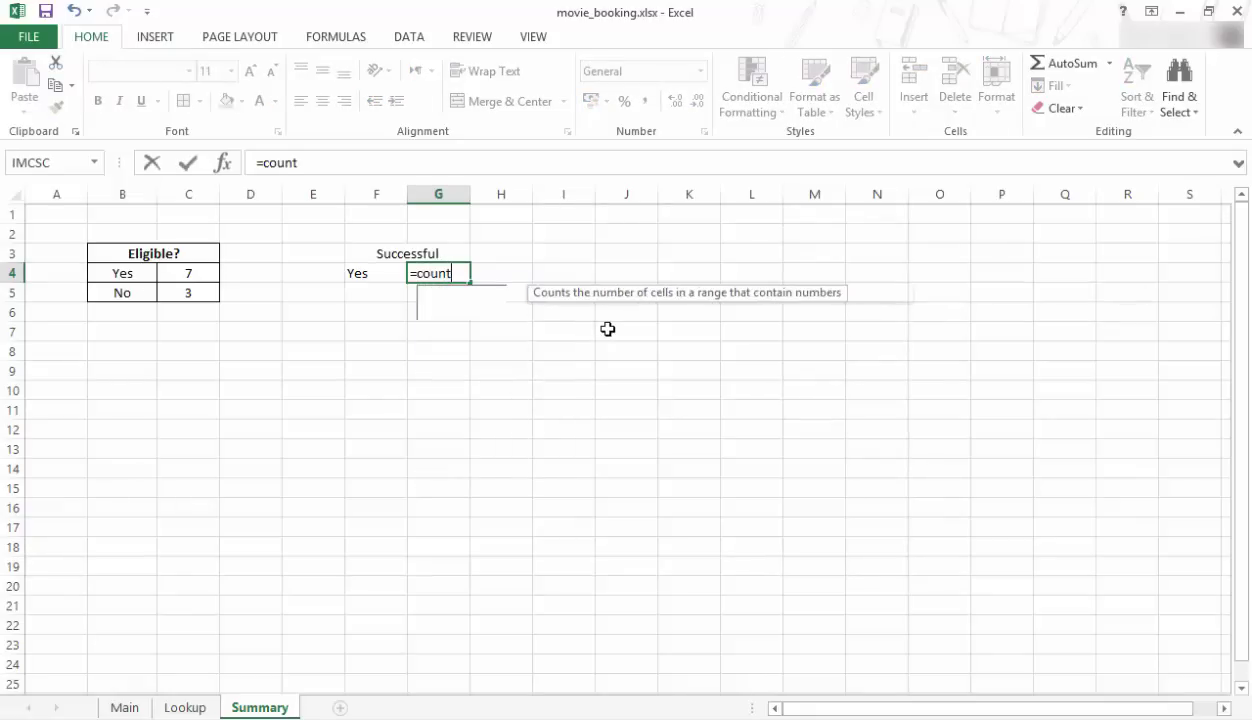
pyautogui.write('ifs')
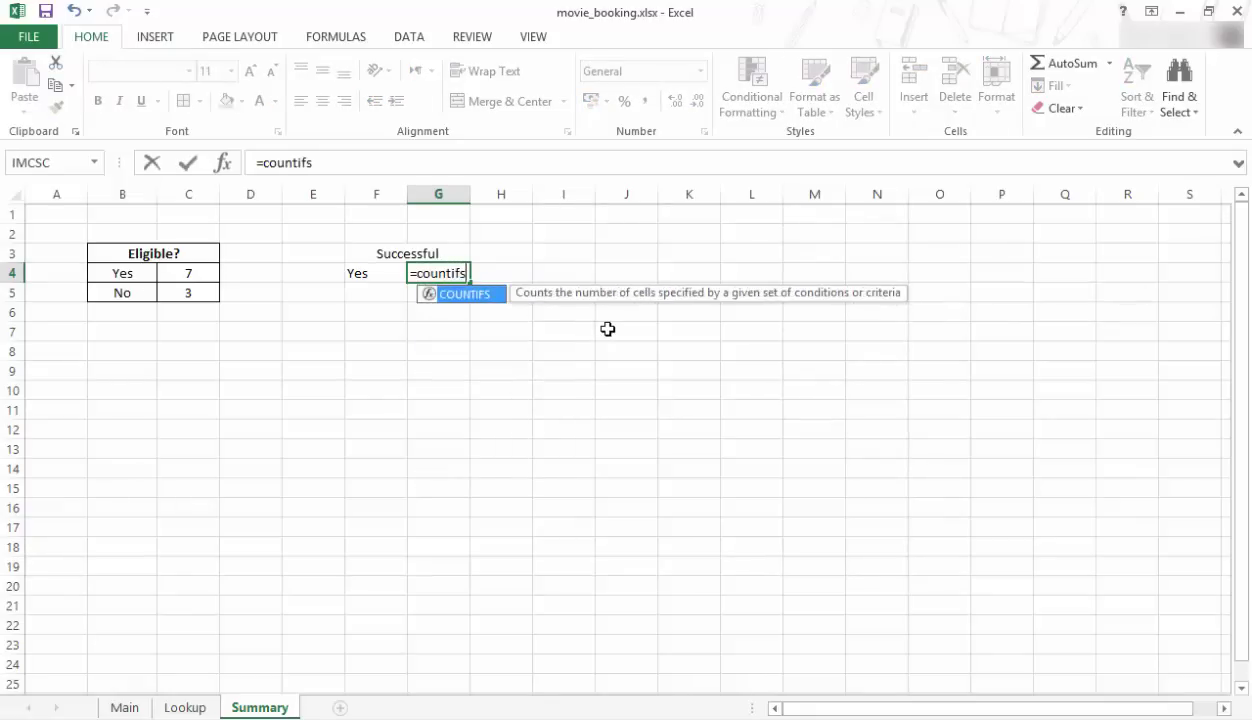
pyautogui.write('(')
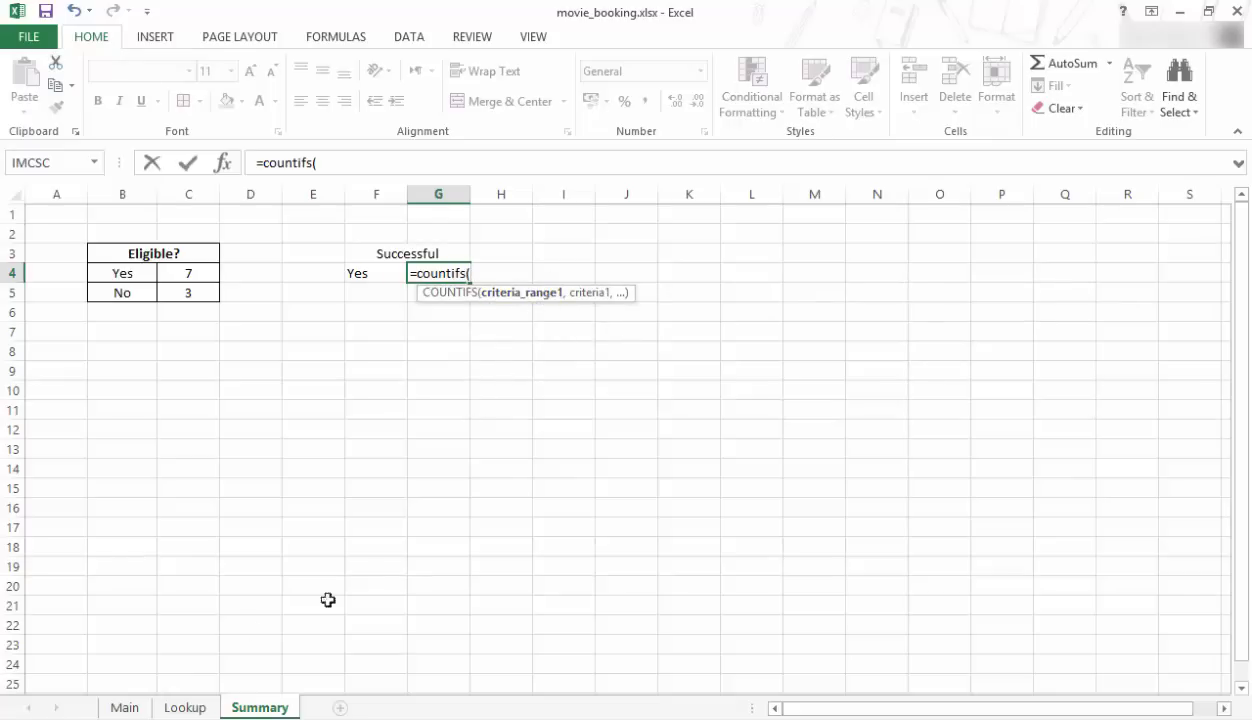
pyautogui.click(125, 708)
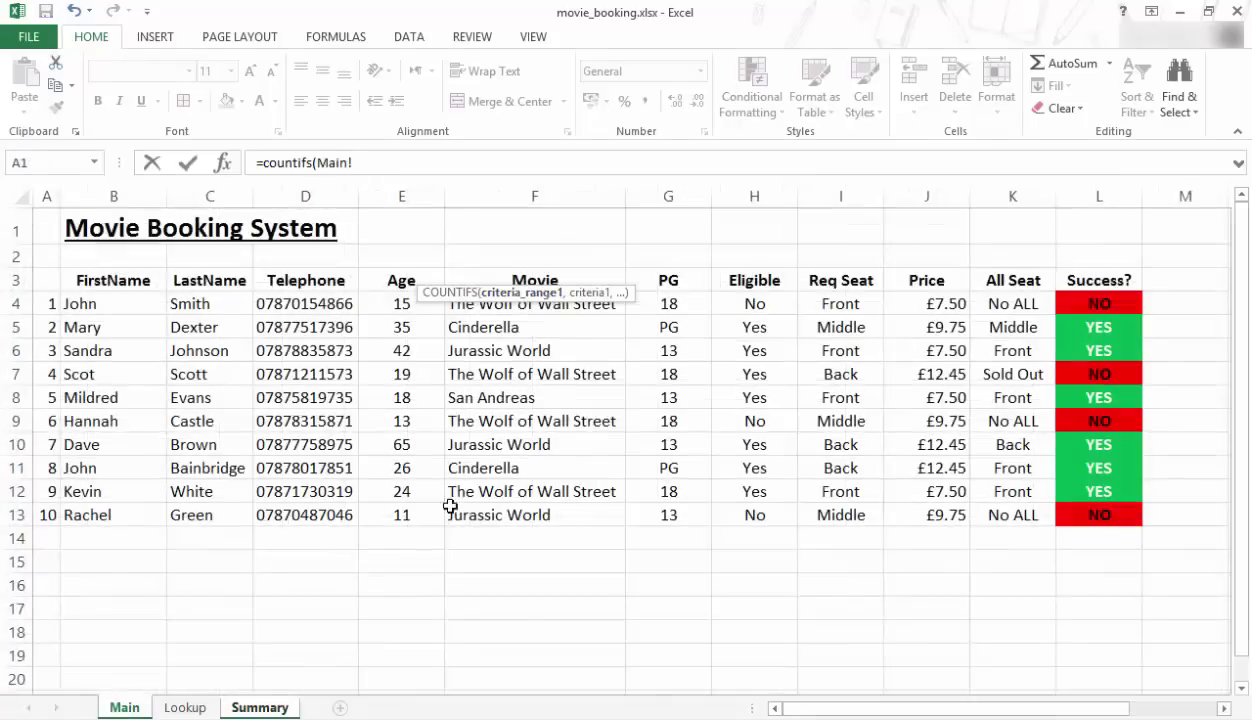
pyautogui.moveTo(750, 302); pyautogui.dragTo(752, 511)
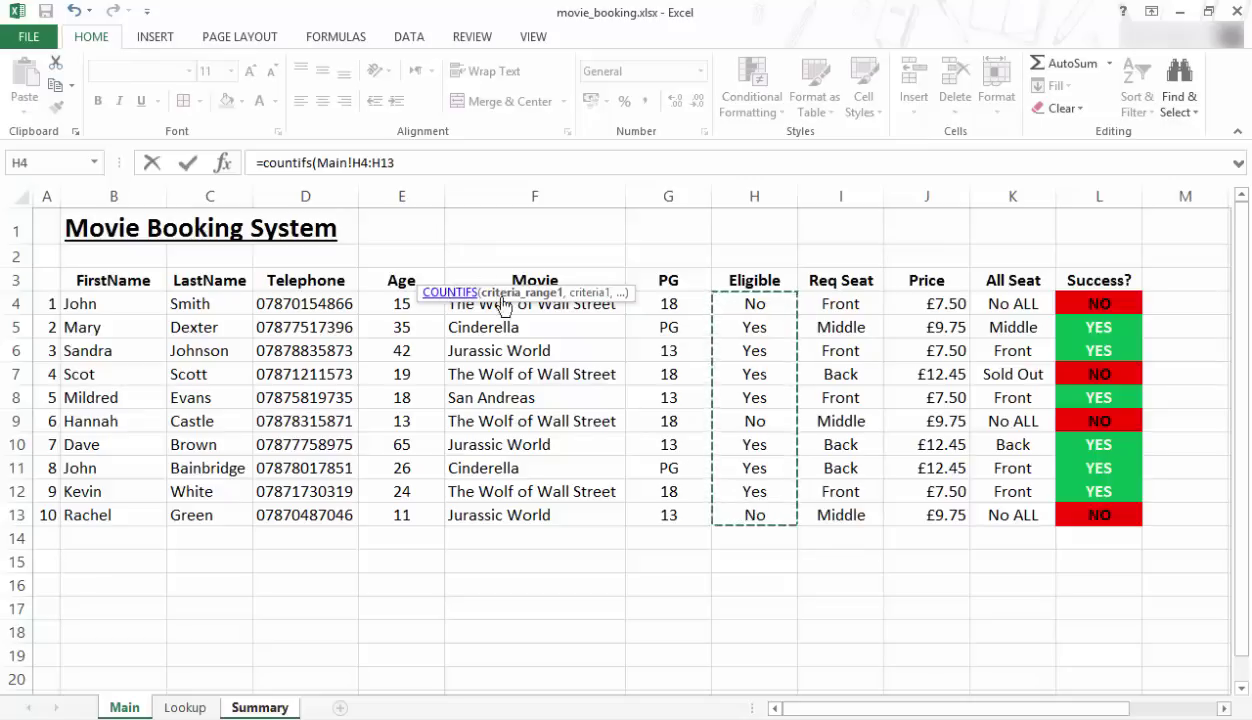
pyautogui.click(442, 160)
pyautogui.write(',"Yes')
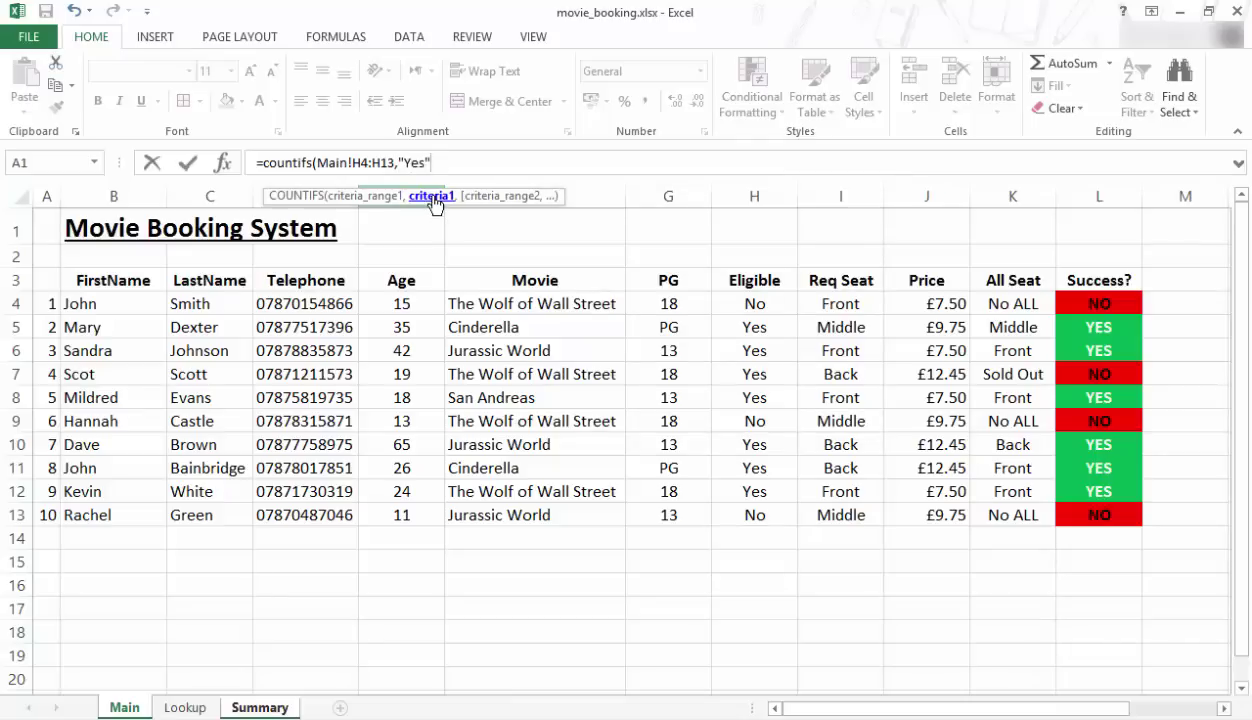
pyautogui.write('",')
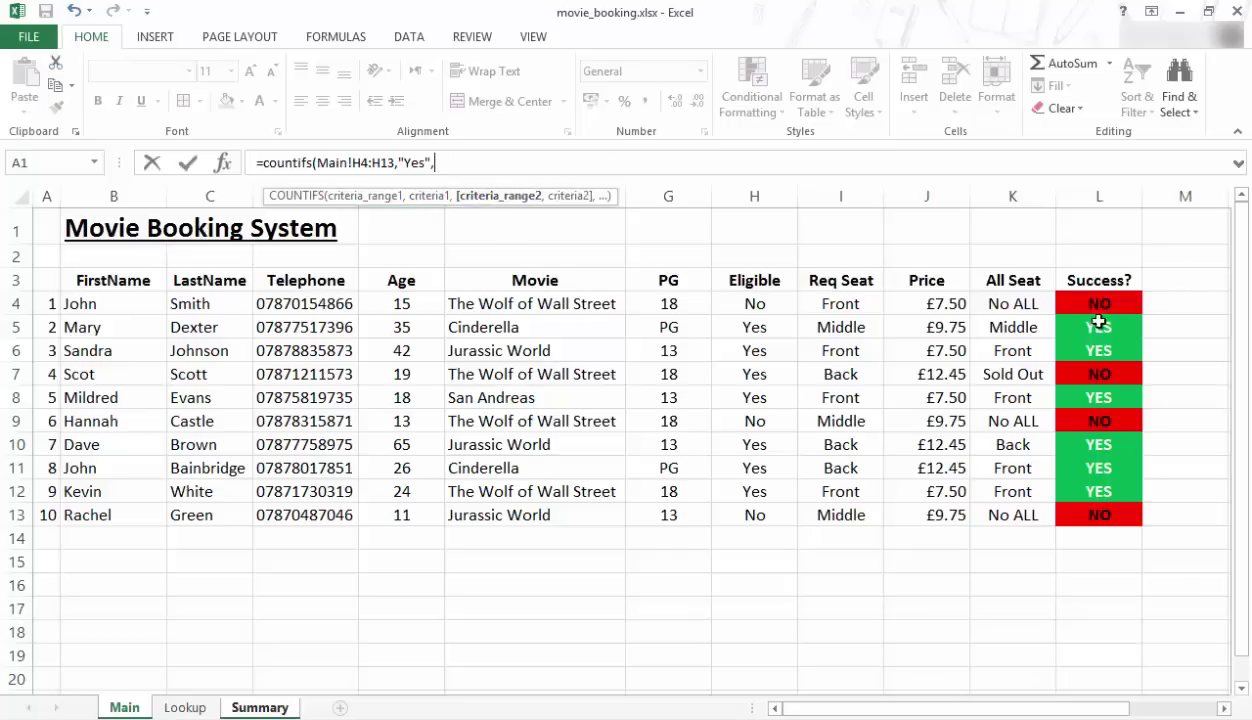
pyautogui.moveTo(1104, 305); pyautogui.dragTo(1104, 517)
pyautogui.write(',"Yes')
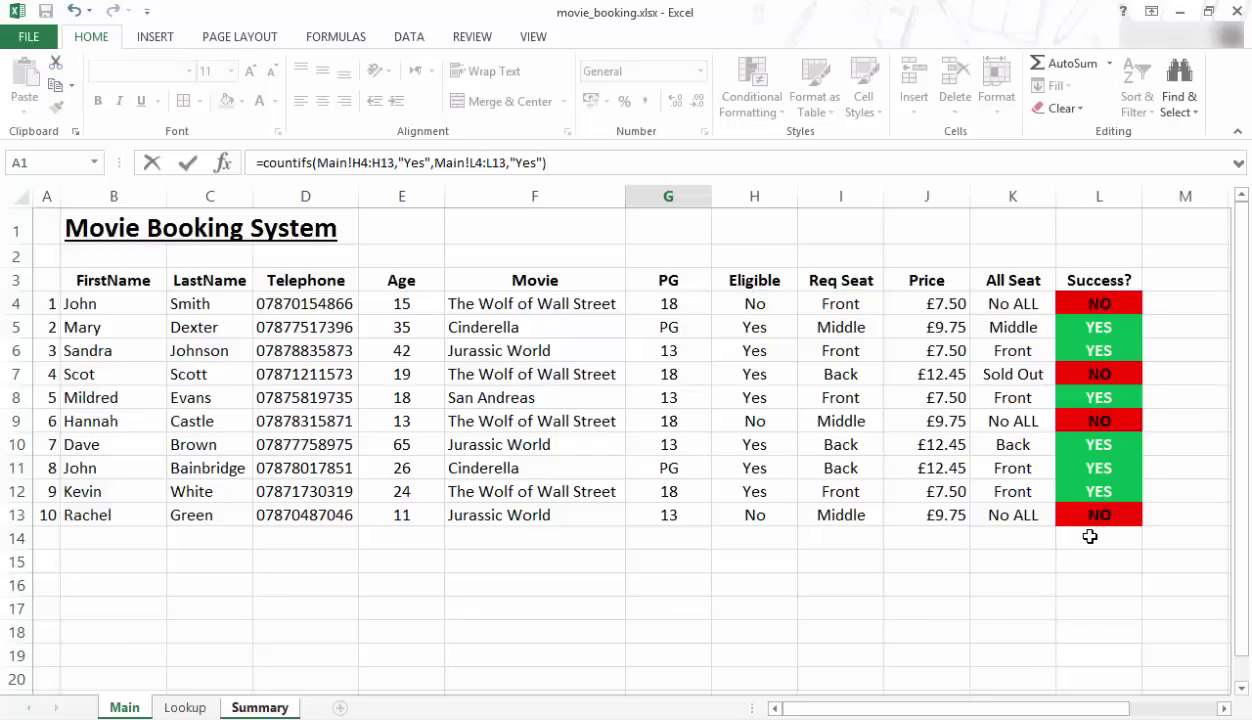
pyautogui.press('Return')
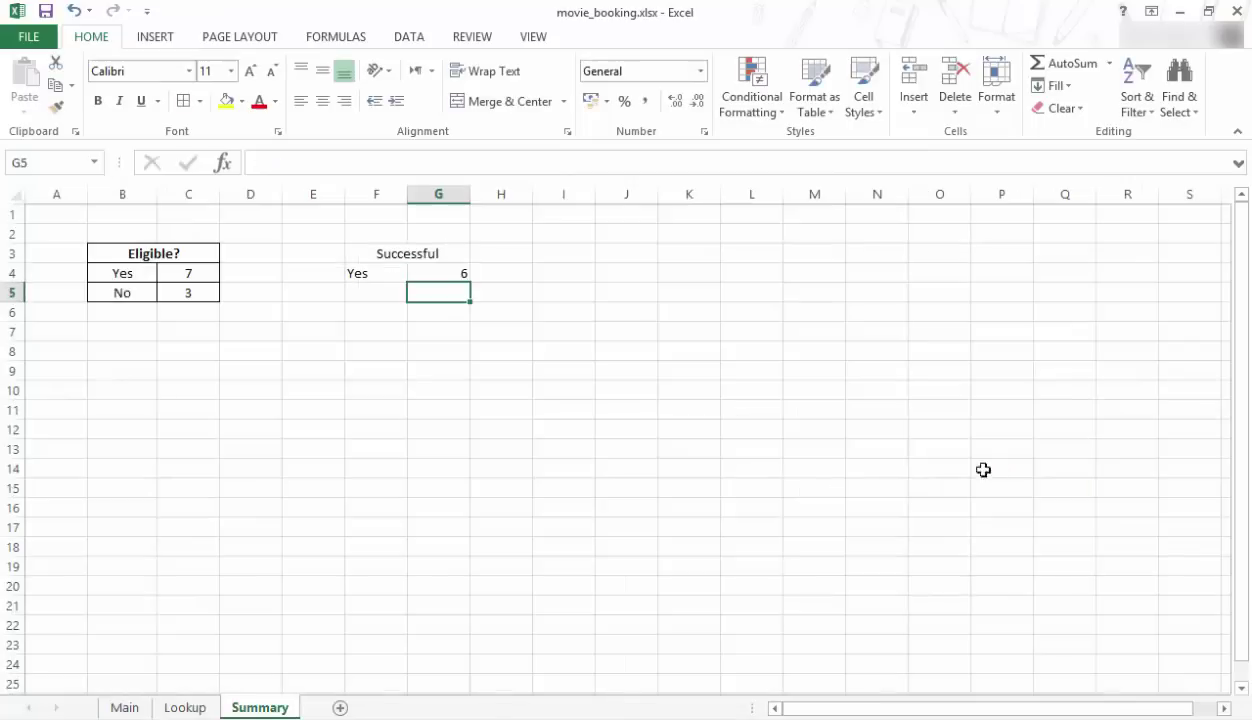
# - Check the COUNTIFS formula in G4 against the Eligible and Success? values of the individual bookings on the Main sheet
pyautogui.click(442, 276)
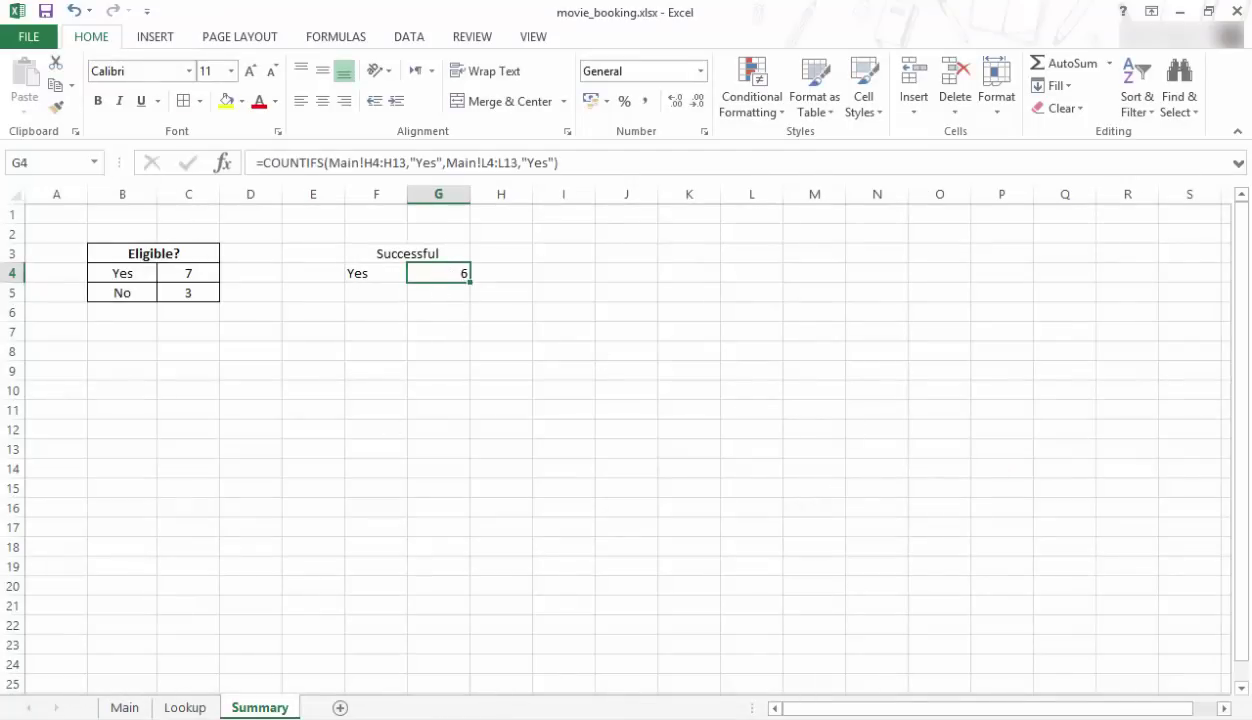
pyautogui.click(133, 710)
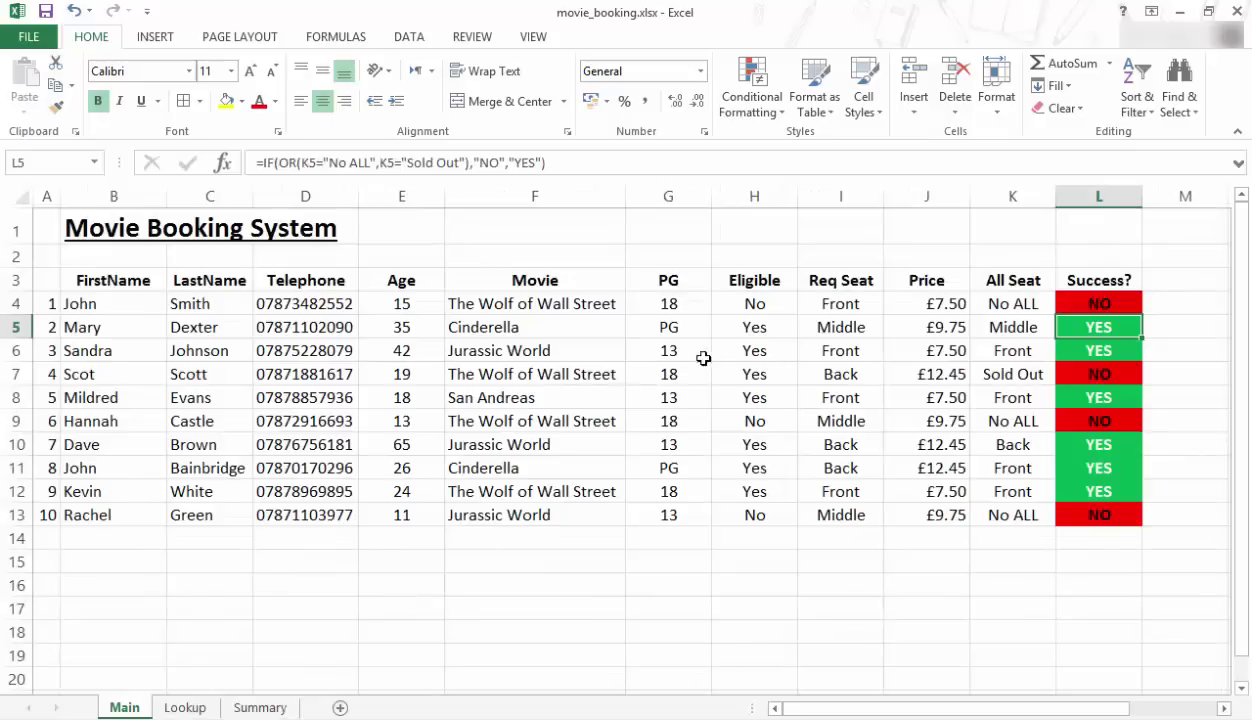
pyautogui.click(768, 333)
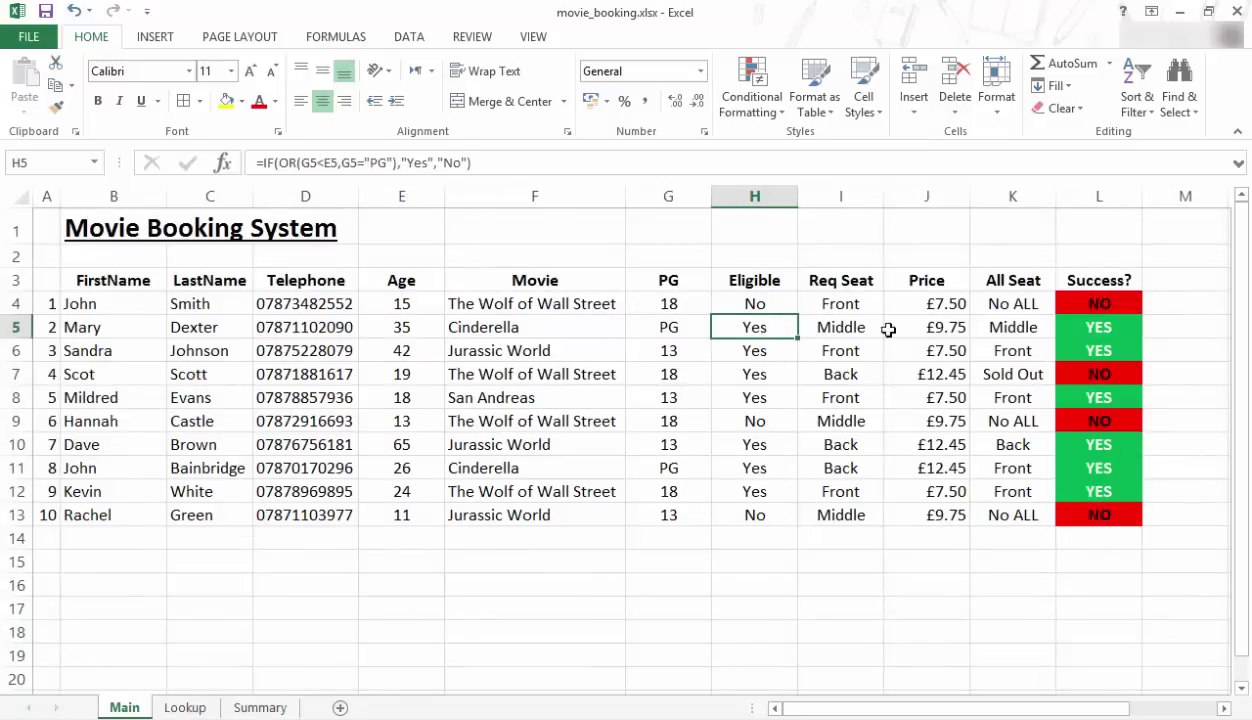
pyautogui.click(1099, 330)
pyautogui.click(743, 345)
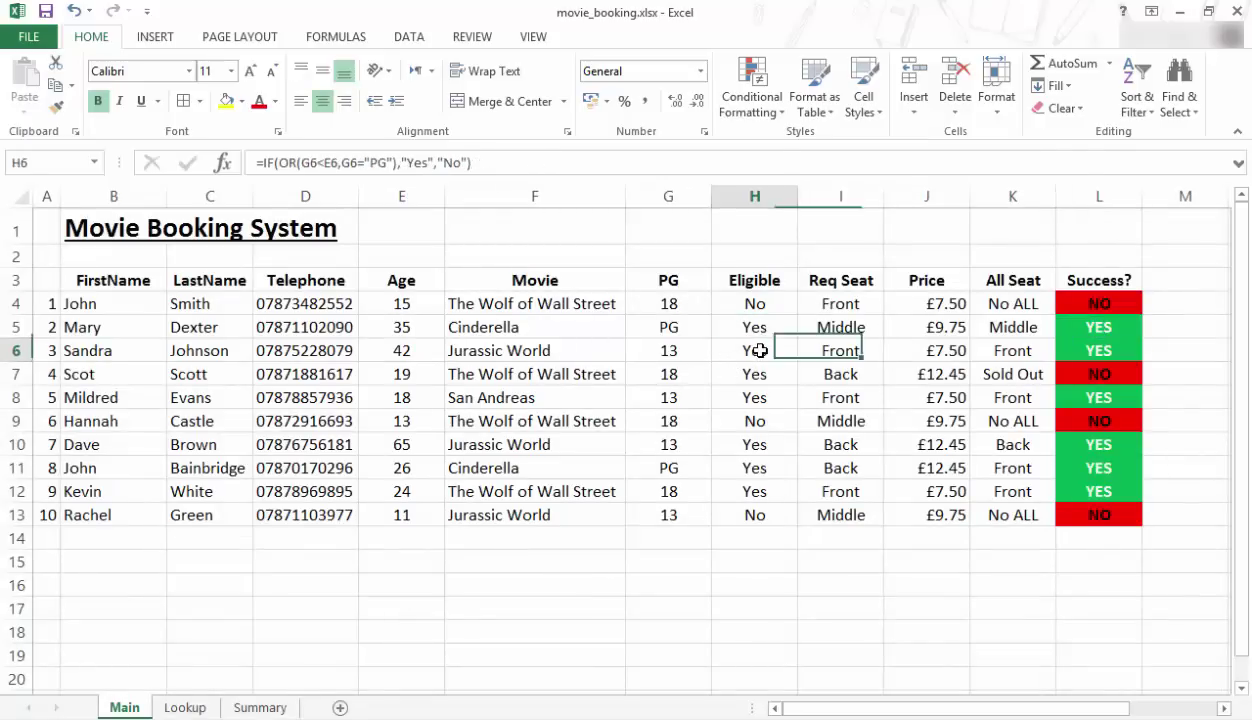
pyautogui.click(1076, 352)
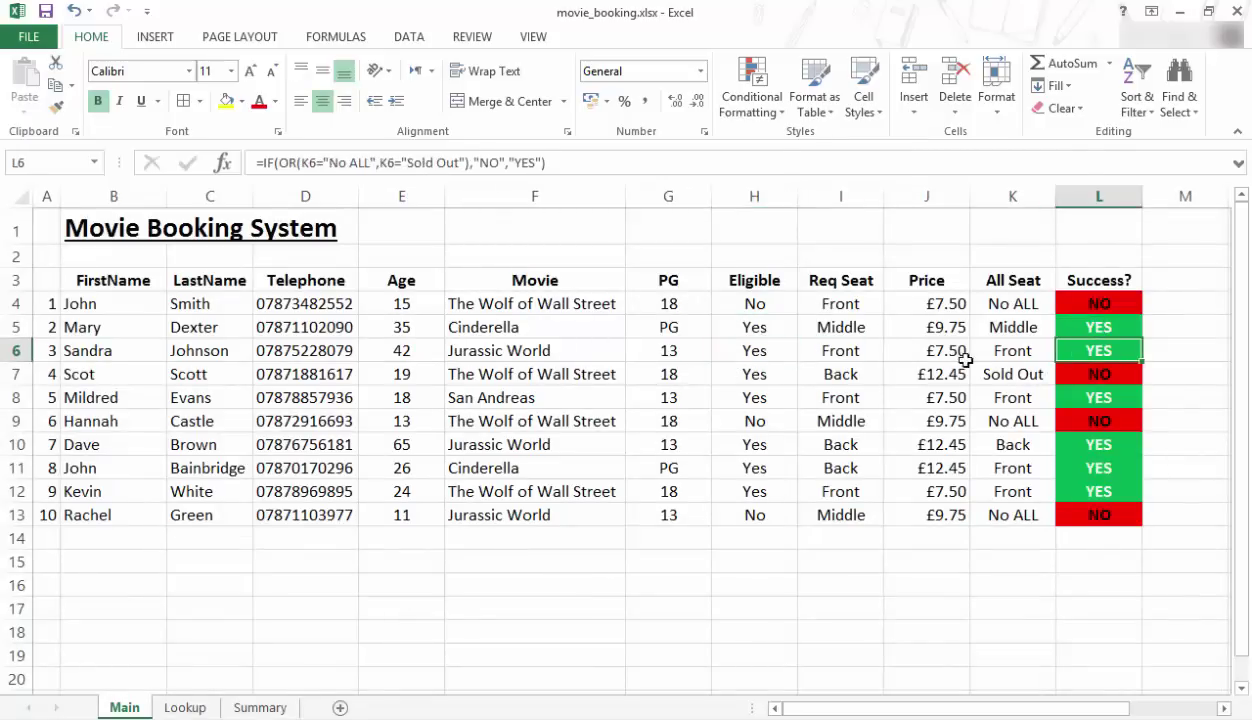
pyautogui.click(743, 376)
pyautogui.click(1095, 373)
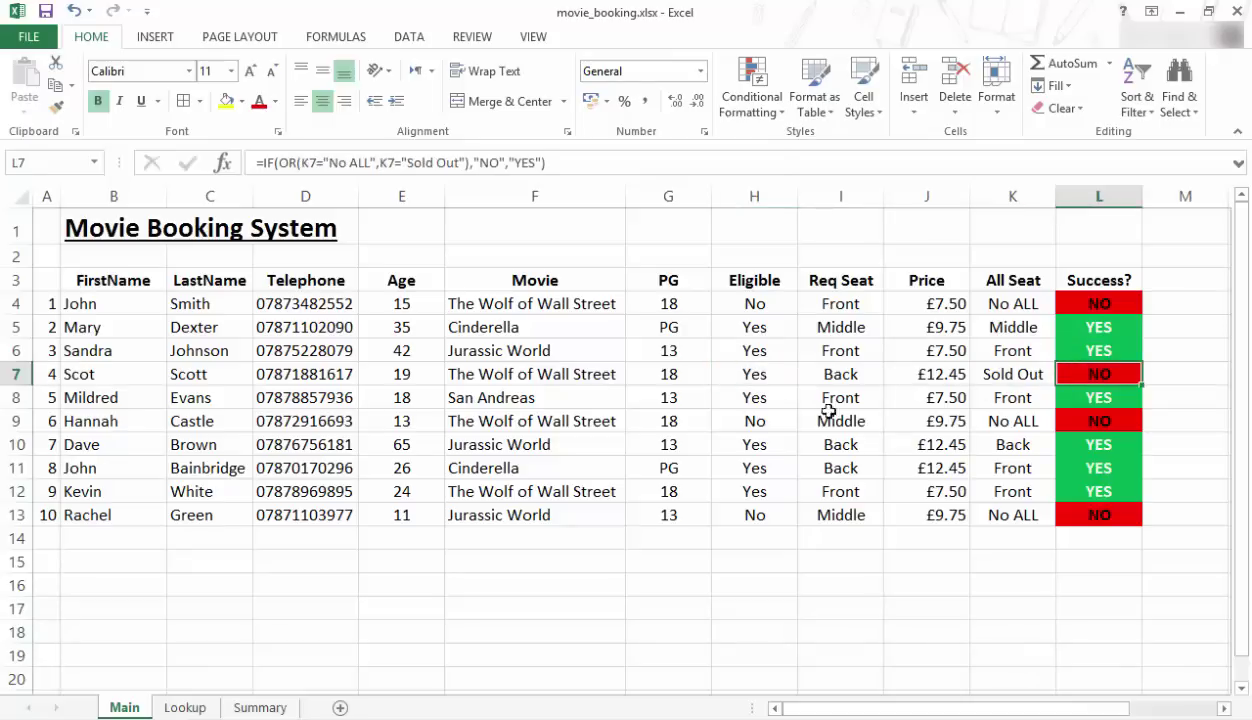
pyautogui.click(753, 441)
pyautogui.click(1068, 443)
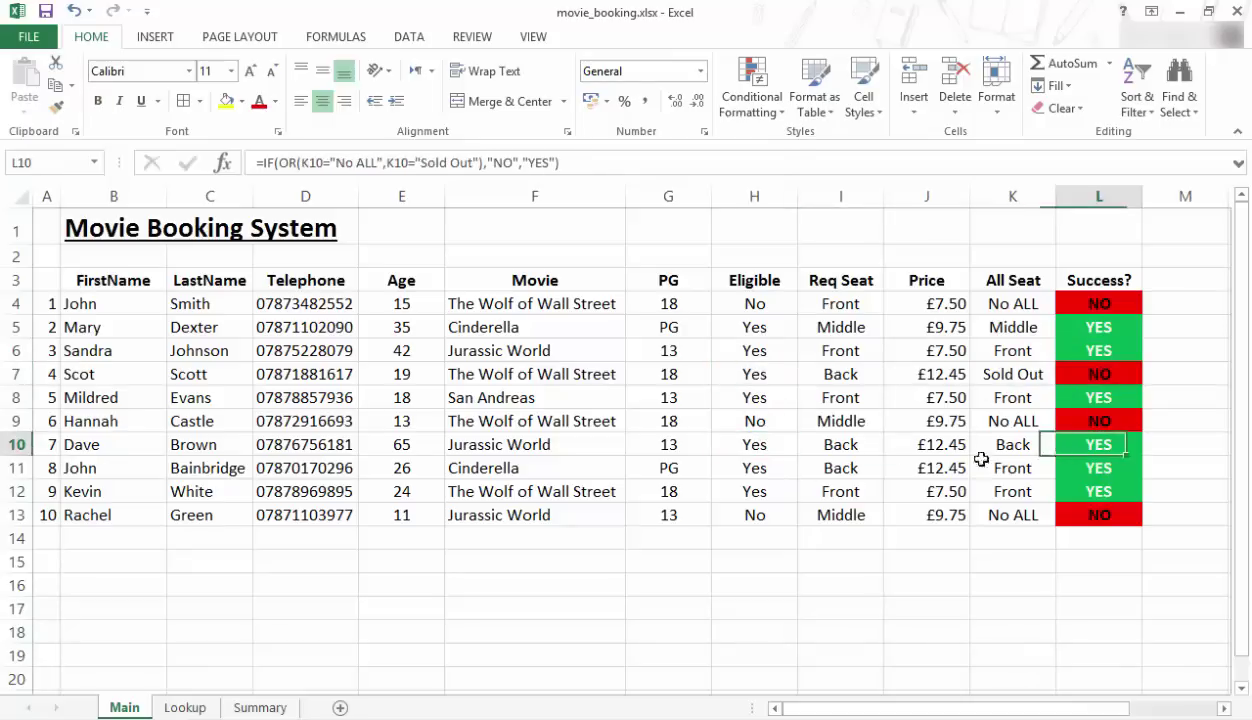
pyautogui.click(768, 469)
pyautogui.click(1068, 469)
pyautogui.click(750, 488)
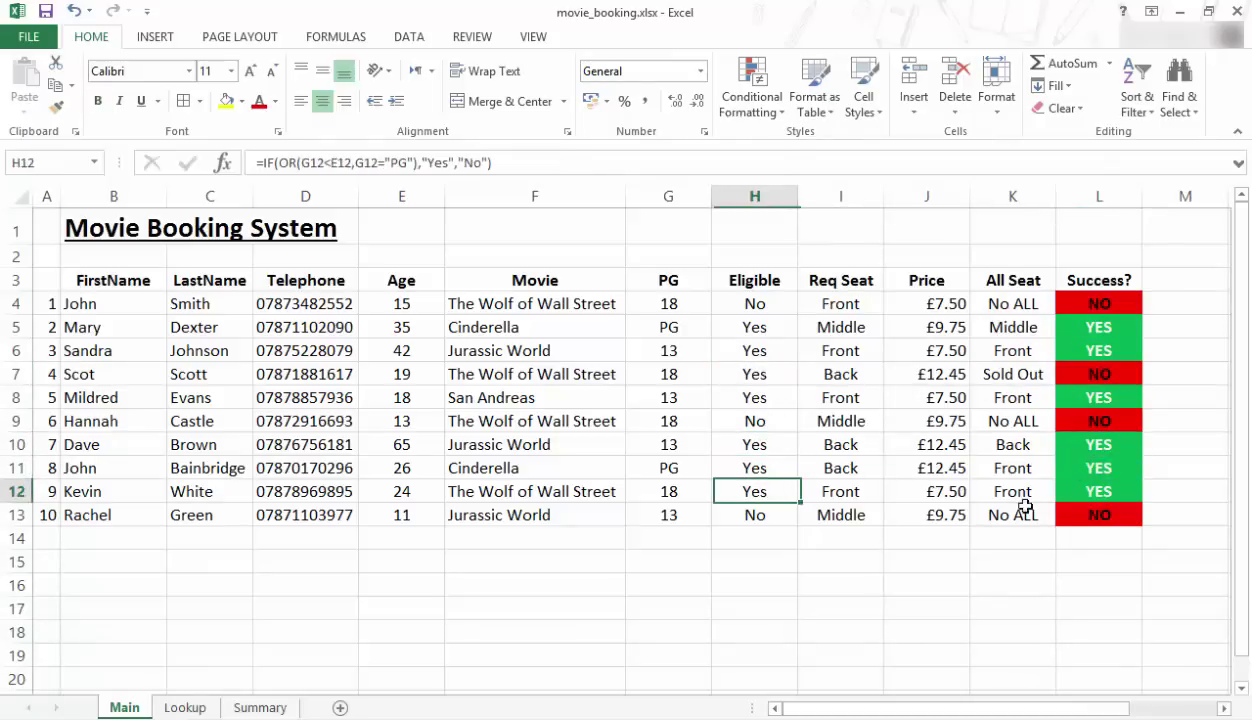
pyautogui.click(1066, 490)
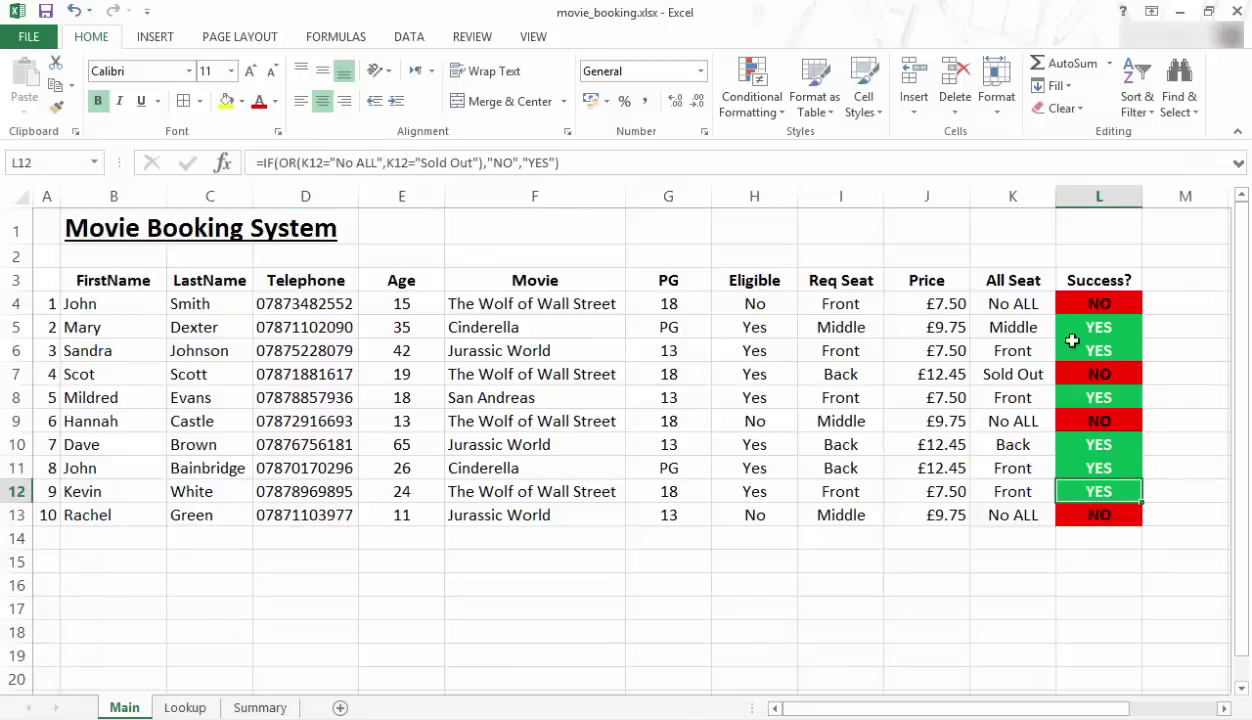
# - Enter the row label "No" in F5 of the Summary sheet, beneath the "Yes" label of the Successful table
pyautogui.click(260, 707)
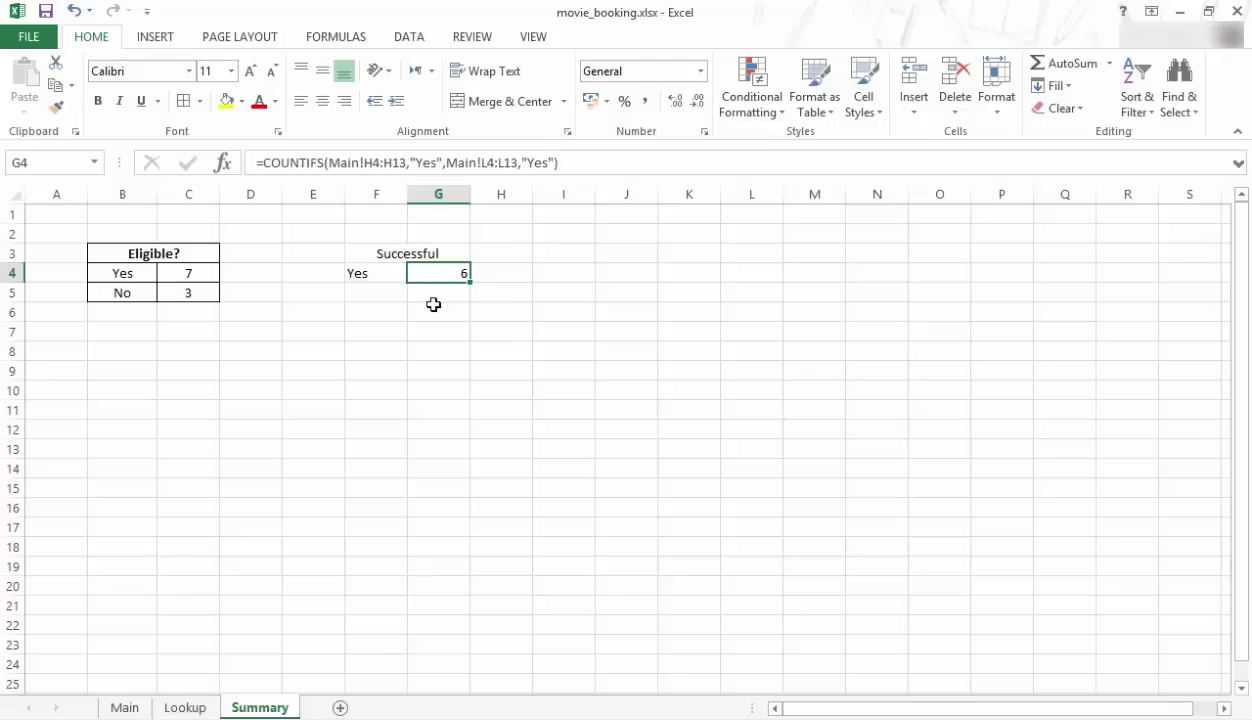
pyautogui.click(386, 292)
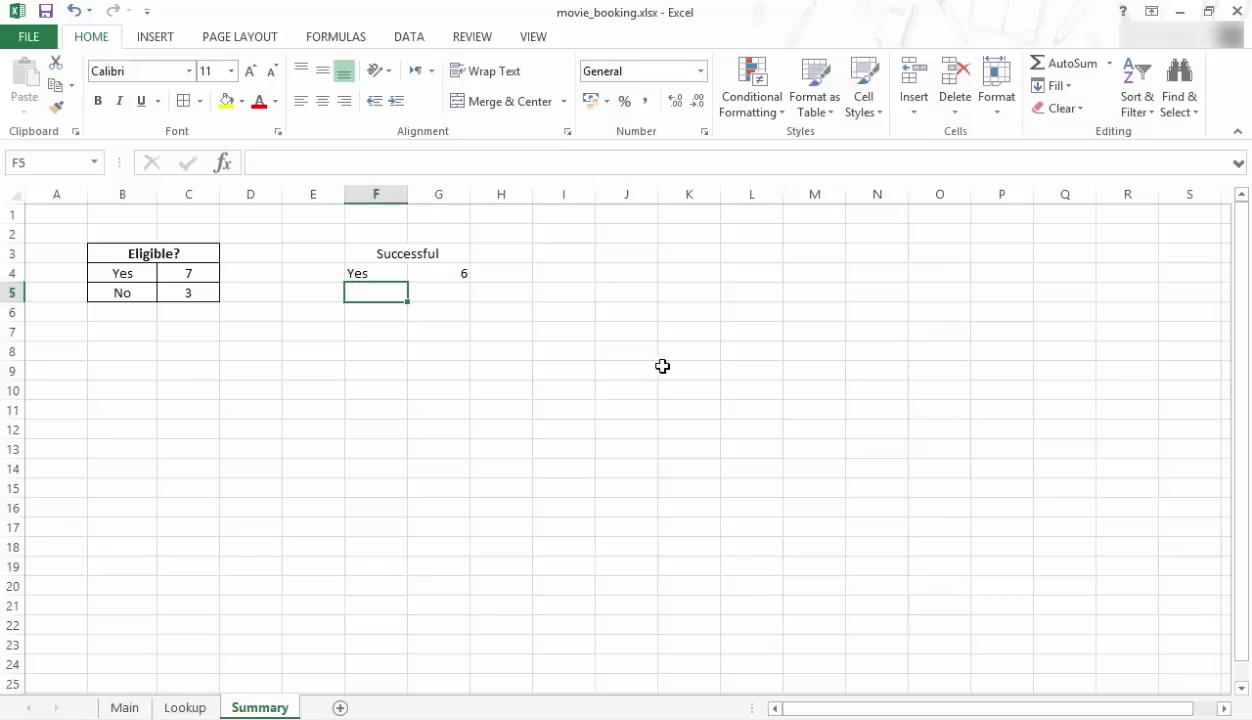
pyautogui.write('No')
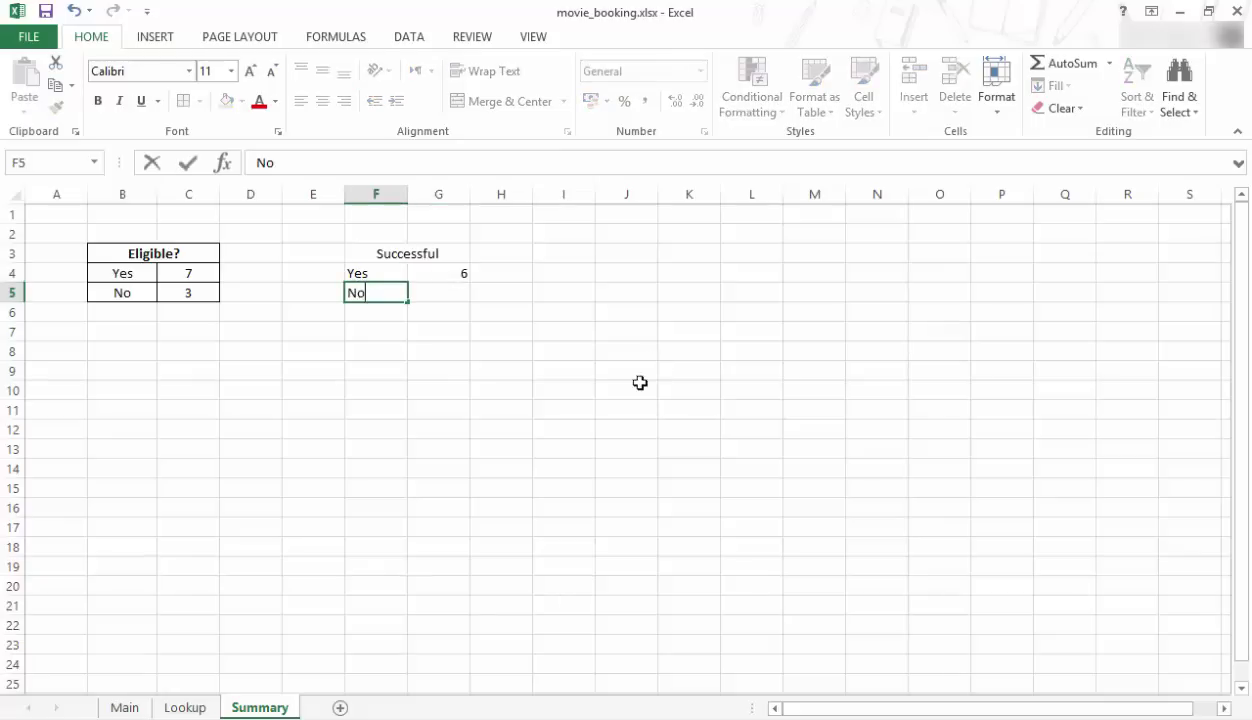
# - Enter a COUNTIFS formula in G5 counting bookings with "Yes" in Main!H4:H13 and "No" in Main!L4:L13
pyautogui.click(440, 294)
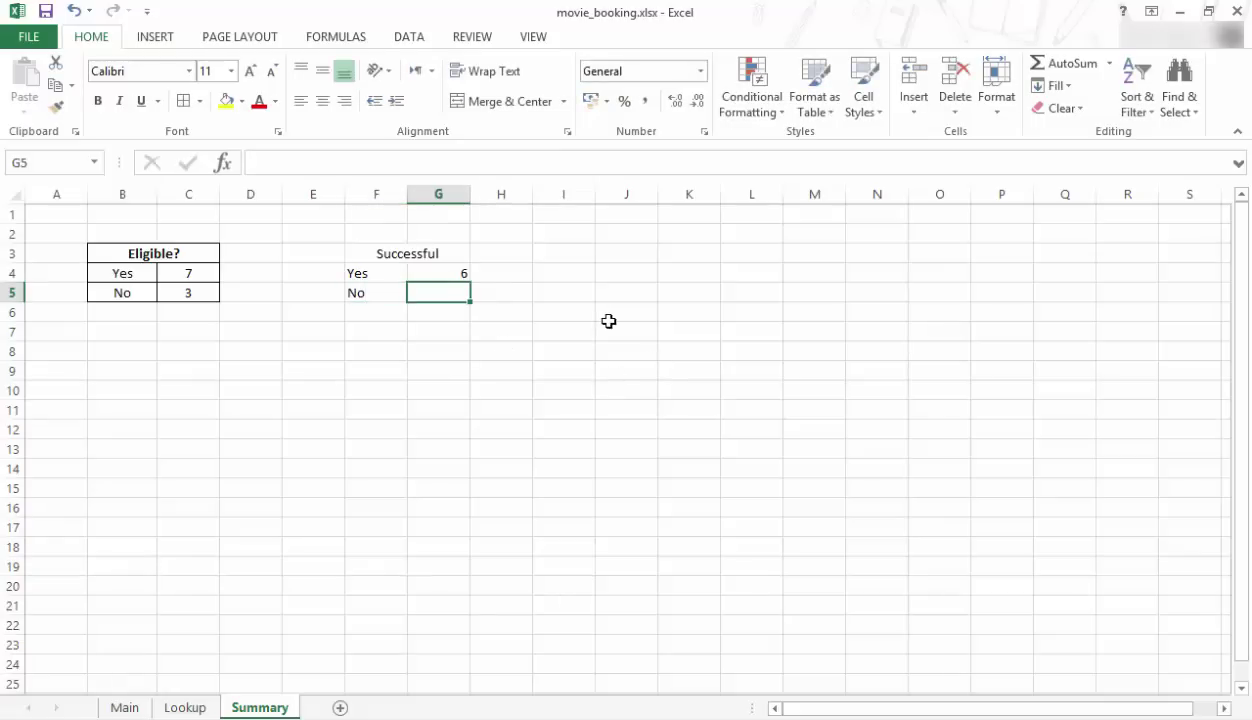
pyautogui.write('=countifs')
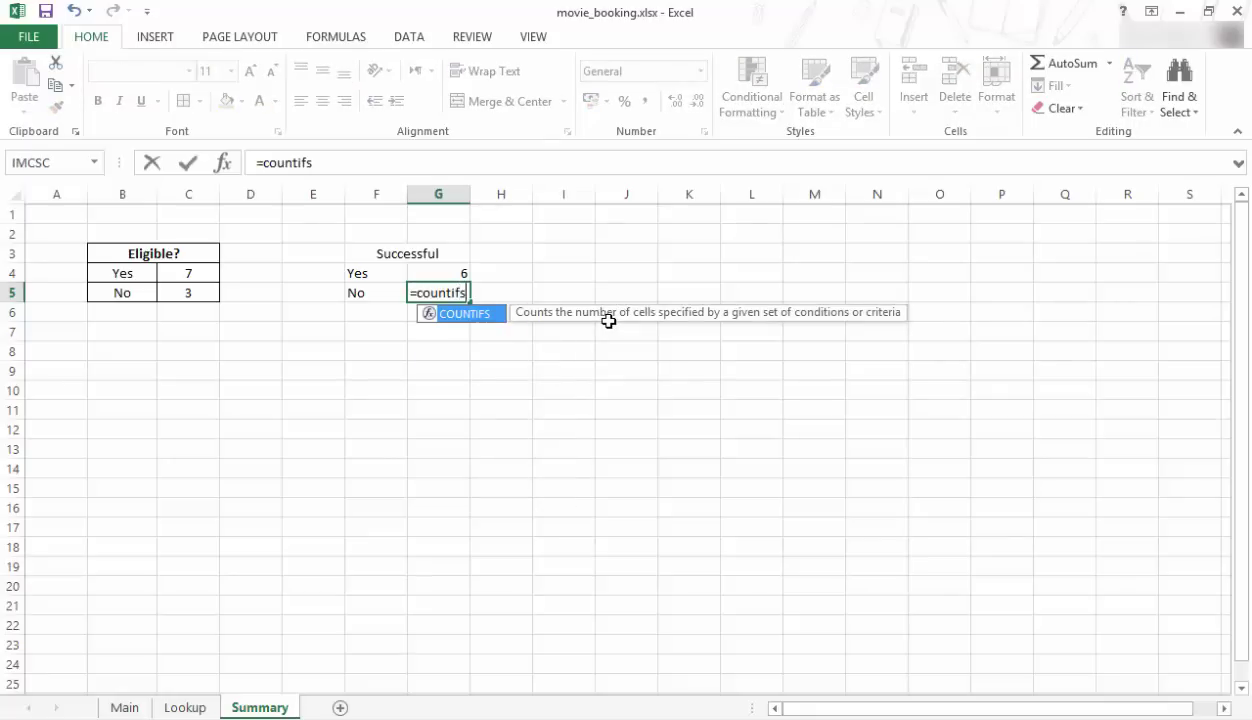
pyautogui.write('(')
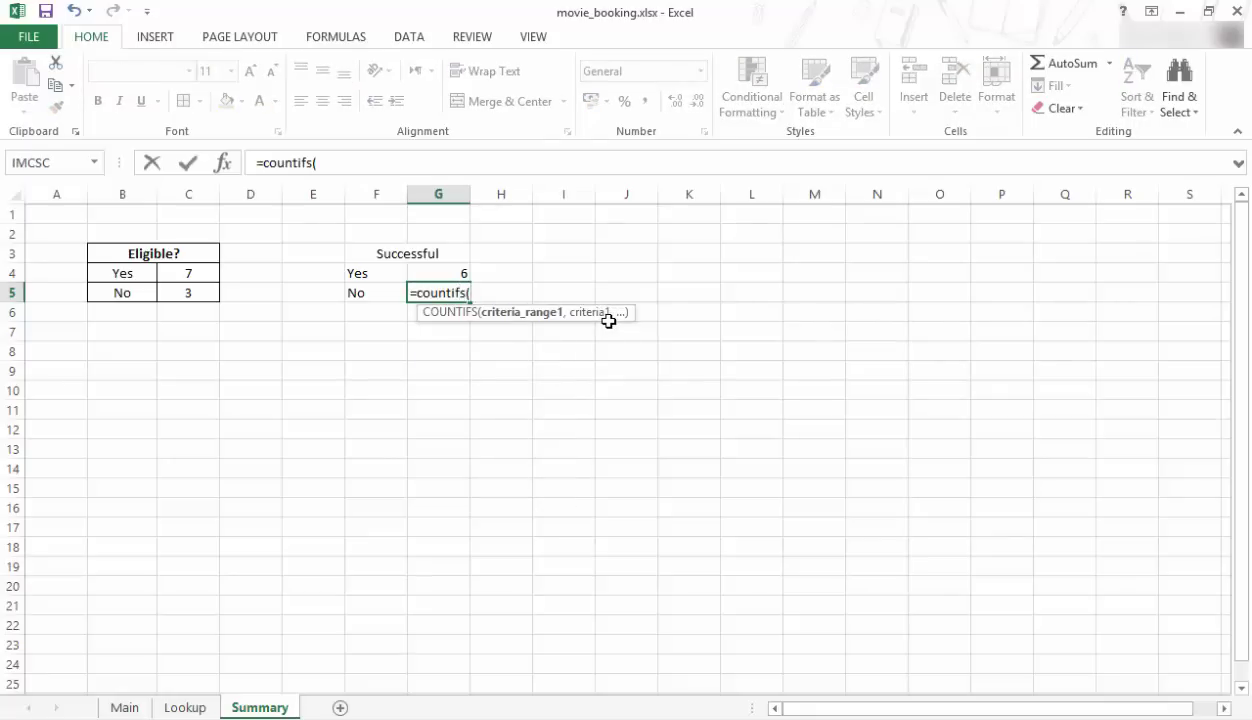
pyautogui.click(124, 707)
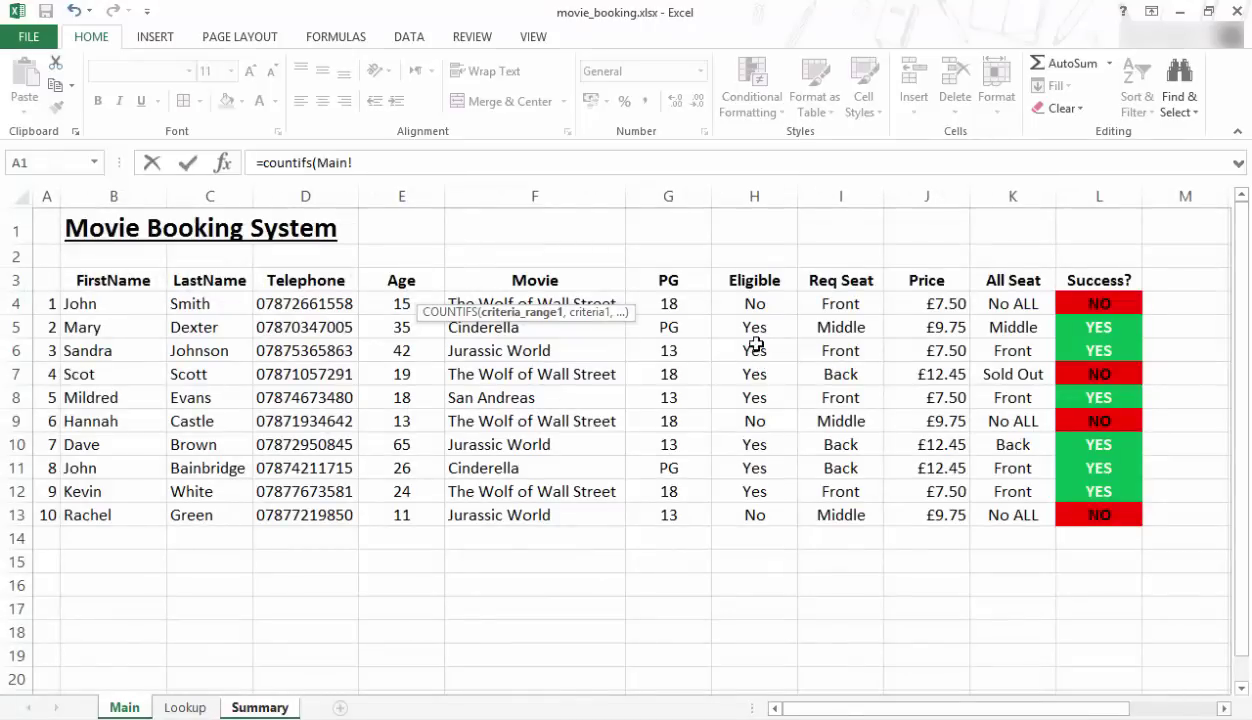
pyautogui.moveTo(755, 313); pyautogui.dragTo(754, 515)
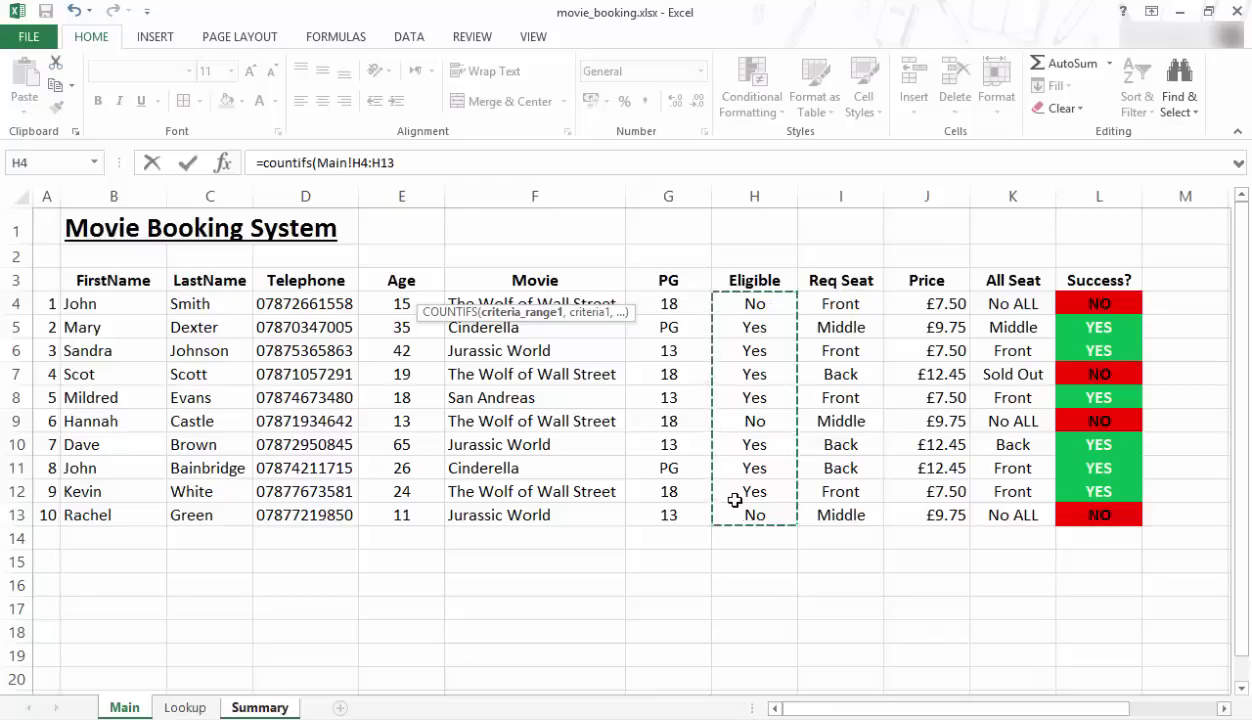
pyautogui.write(',"Yes')
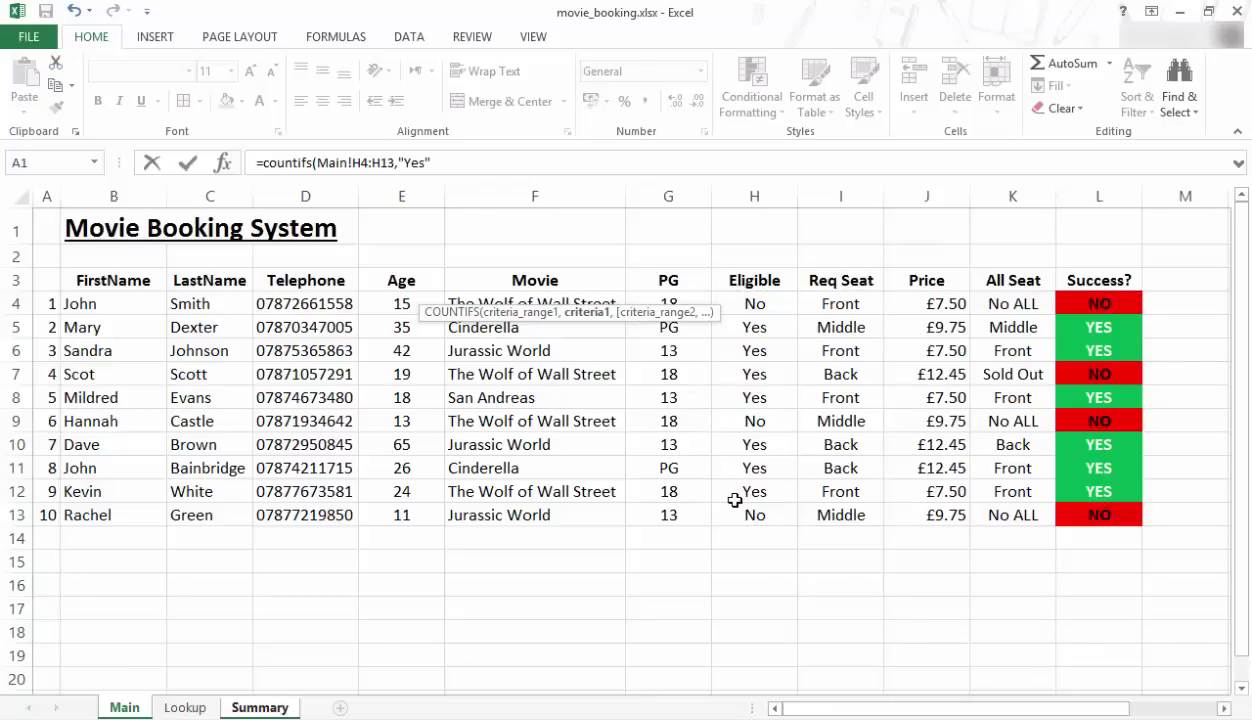
pyautogui.write('",')
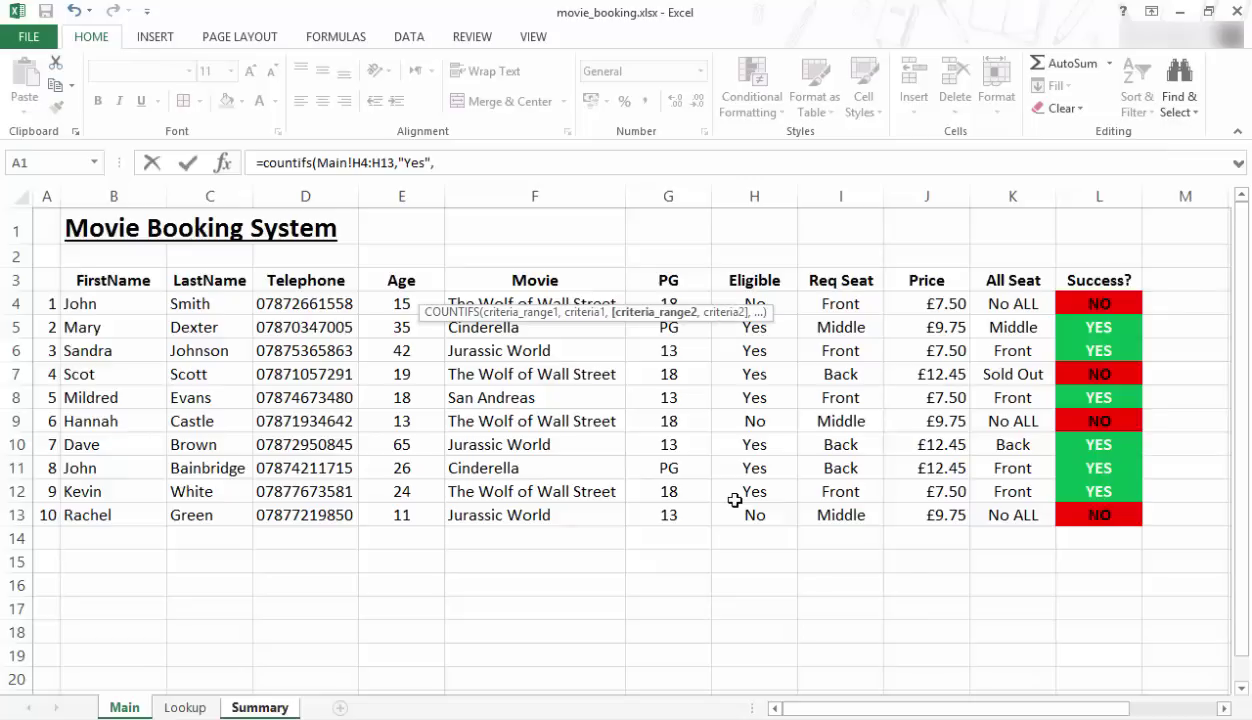
pyautogui.moveTo(1072, 306); pyautogui.dragTo(1107, 517)
pyautogui.write(',"No')
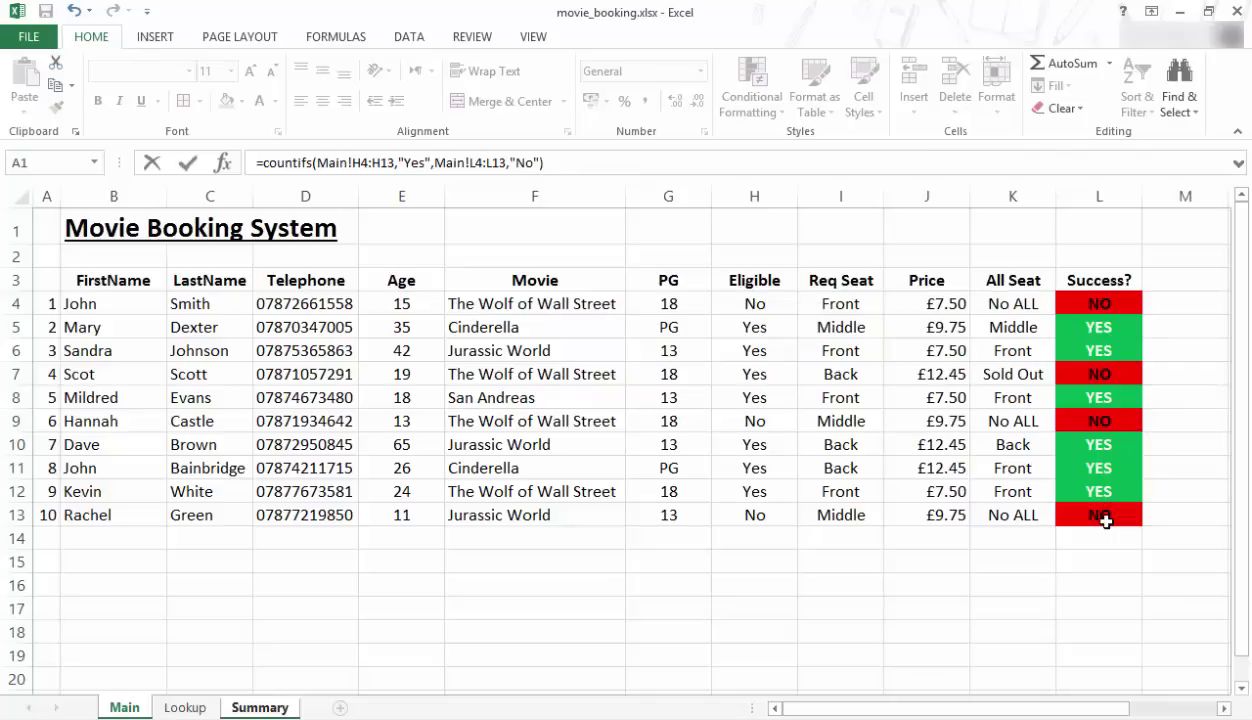
pyautogui.press('Return')
# - Check the Eligible and Success? values in row 7 of the Main sheet against the new count, and return to the Summary sheet
pyautogui.click(124, 707)
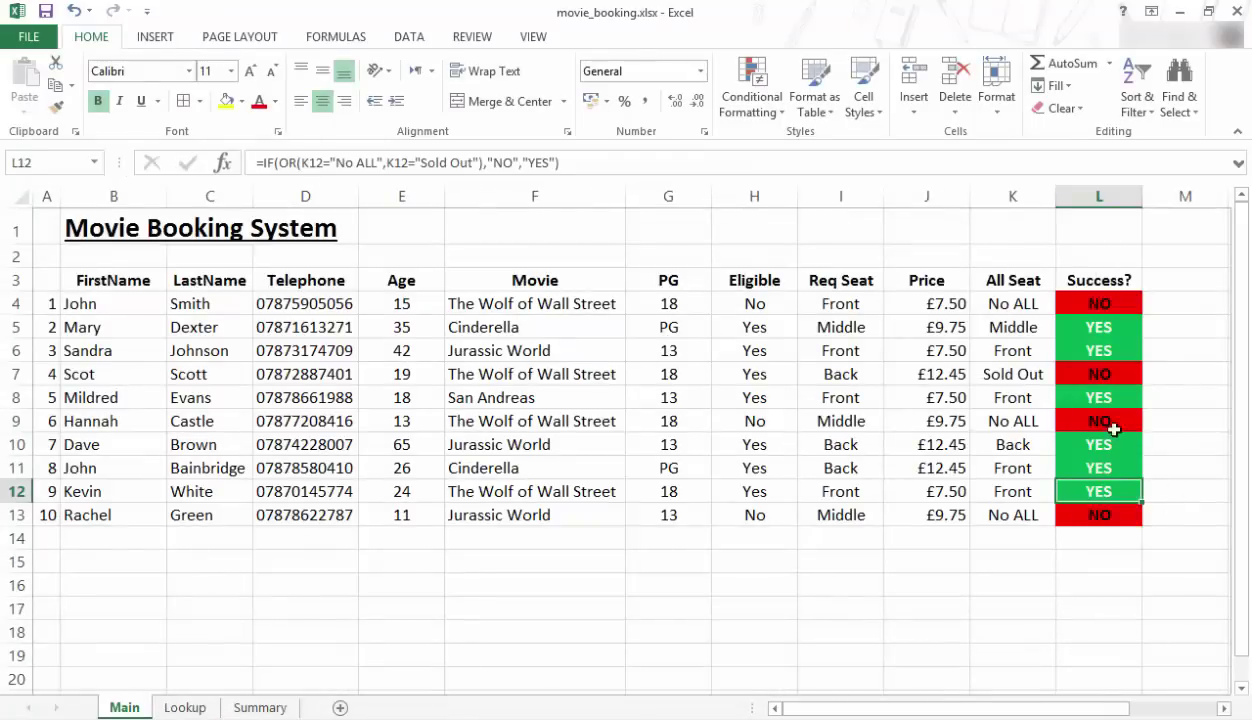
pyautogui.click(752, 376)
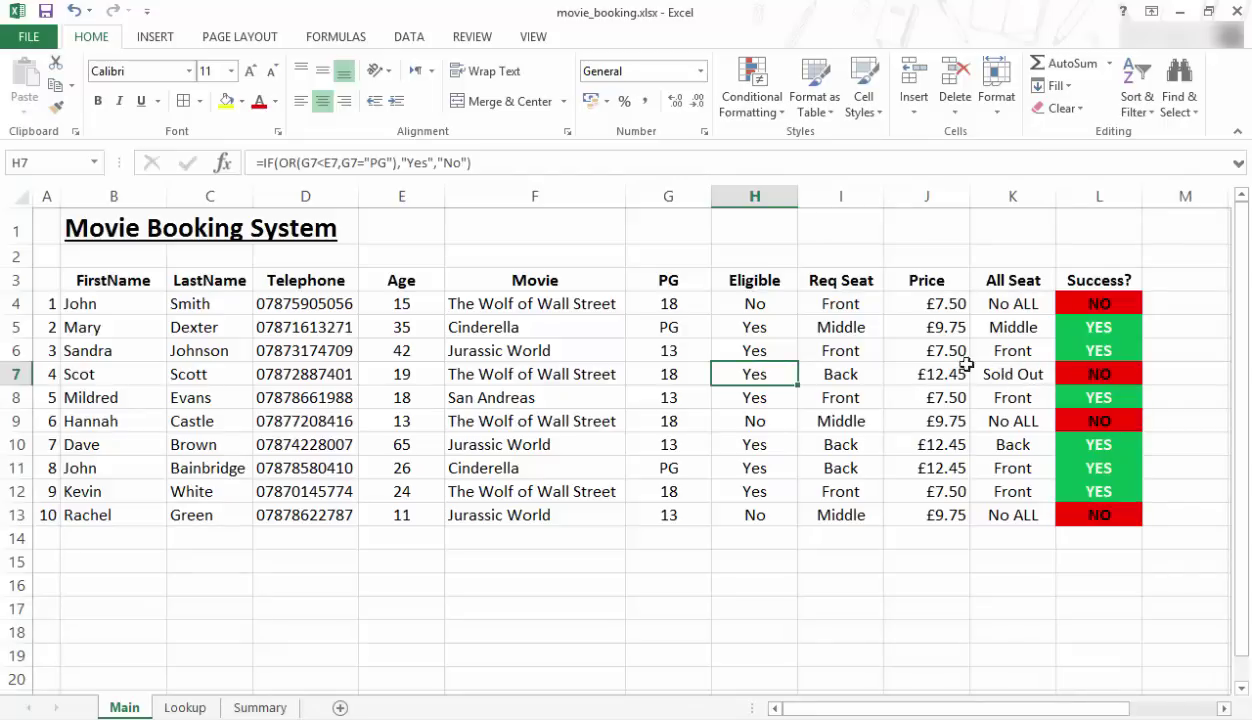
pyautogui.click(262, 707)
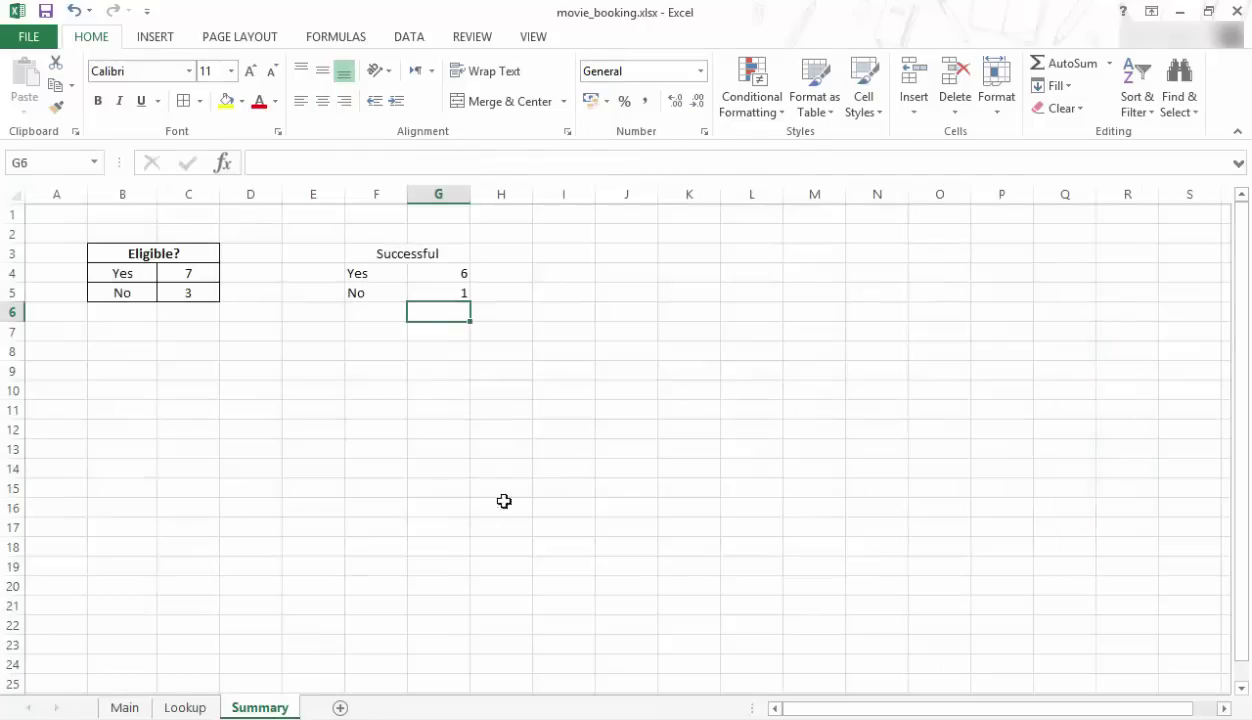
# - Apply all borders to the Successful table in F3:G5 and centre the entries in F4:G5
pyautogui.click(351, 249)
pyautogui.keyDown('shift'); pyautogui.click(422, 290); pyautogui.keyUp('shift')
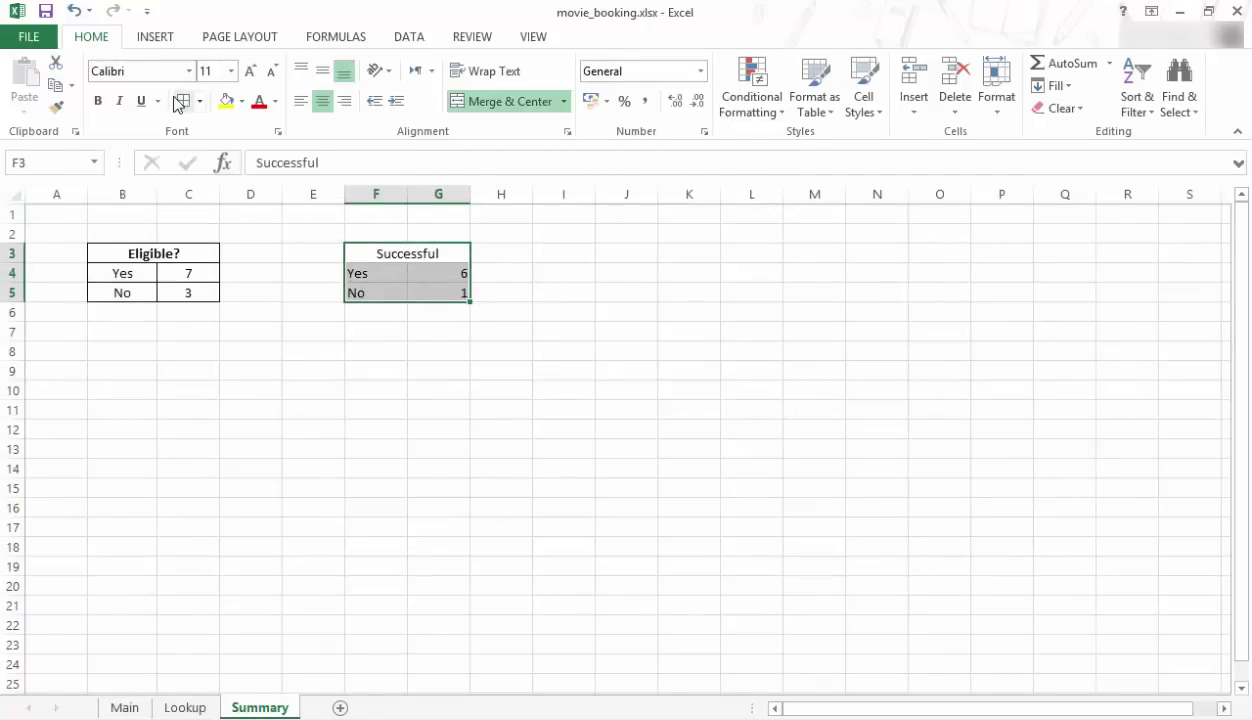
pyautogui.click(394, 364)
pyautogui.moveTo(354, 267); pyautogui.dragTo(427, 286)
pyautogui.click(322, 101)
pyautogui.click(503, 388)
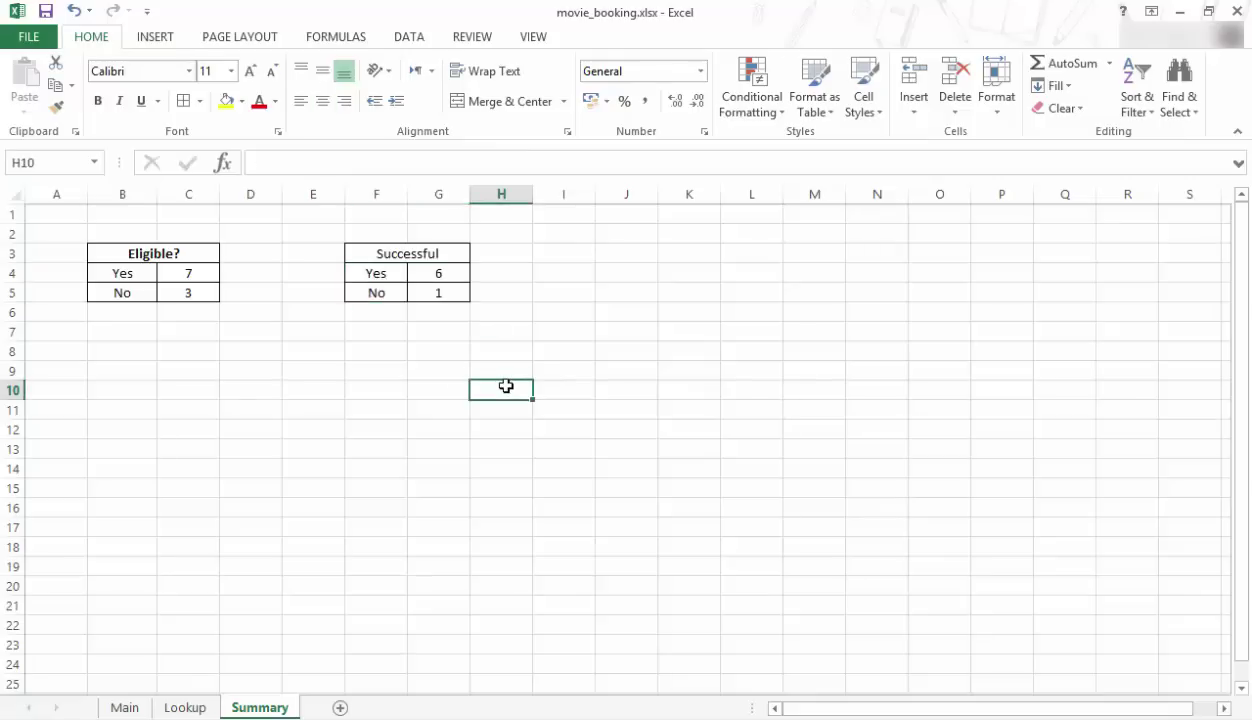
# - Change the table heading in F3 to "Eligible/Successful"
pyautogui.click(374, 273)
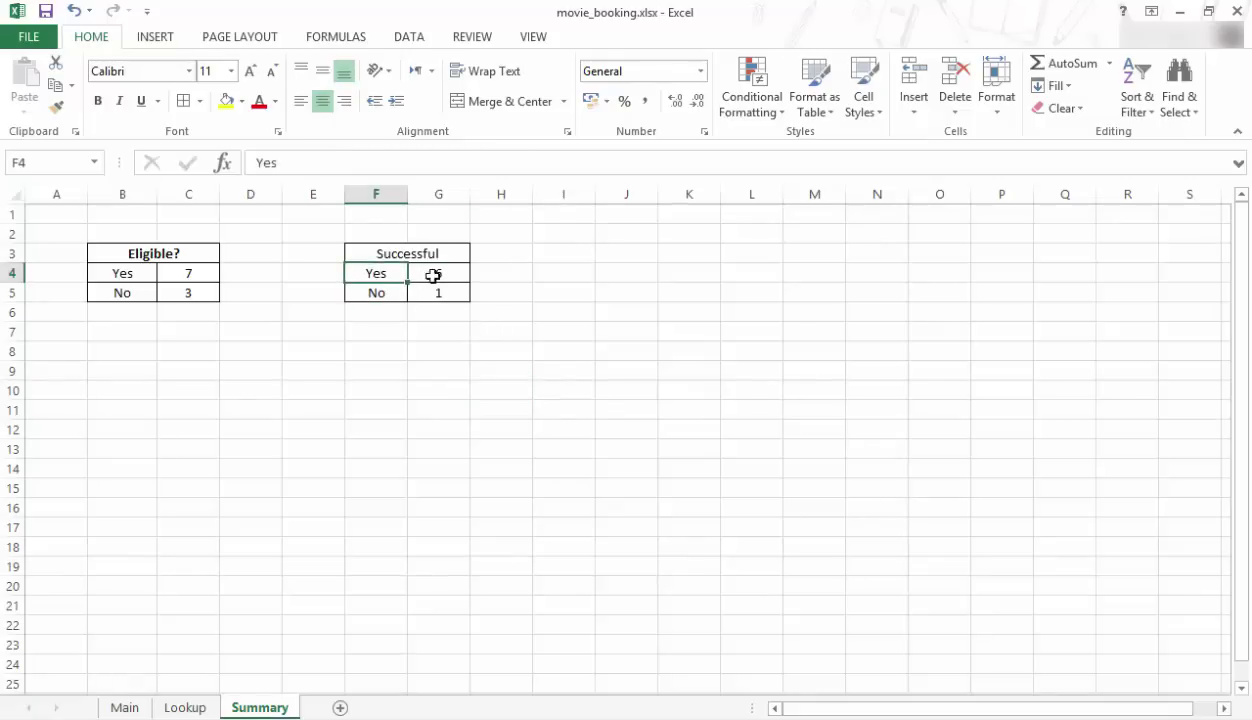
pyautogui.click(377, 290)
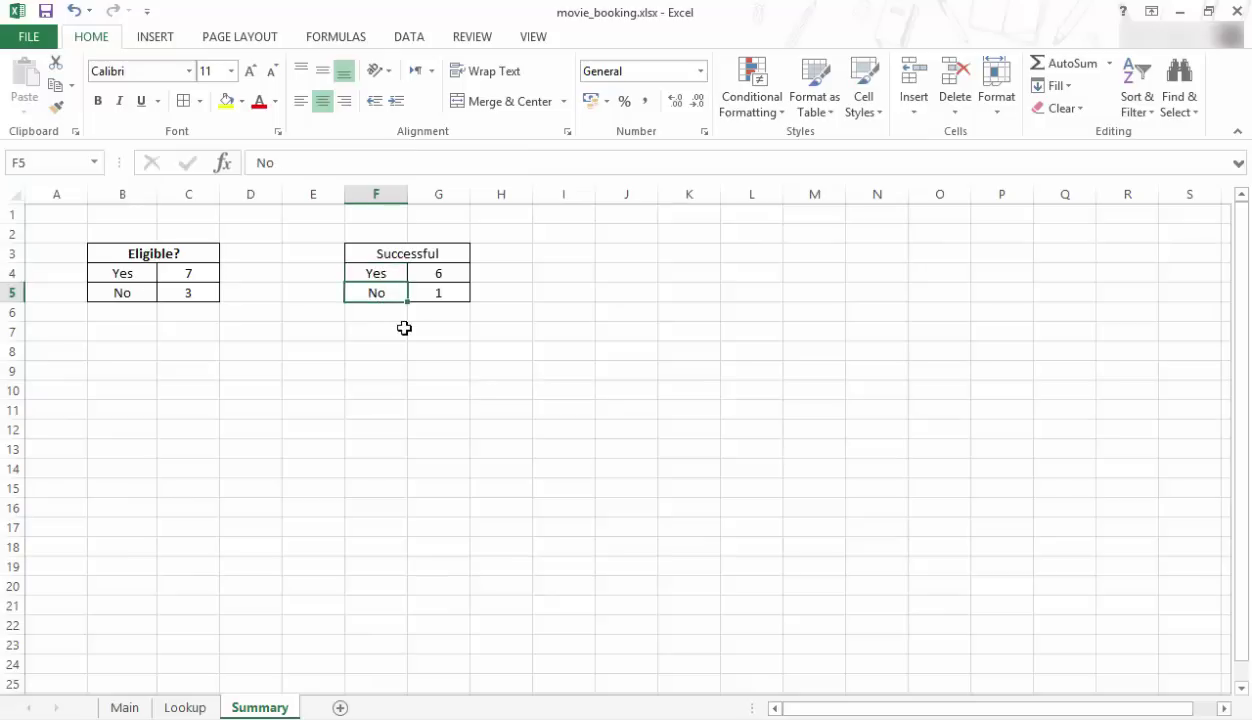
pyautogui.click(379, 253)
pyautogui.doubleClick(379, 253)
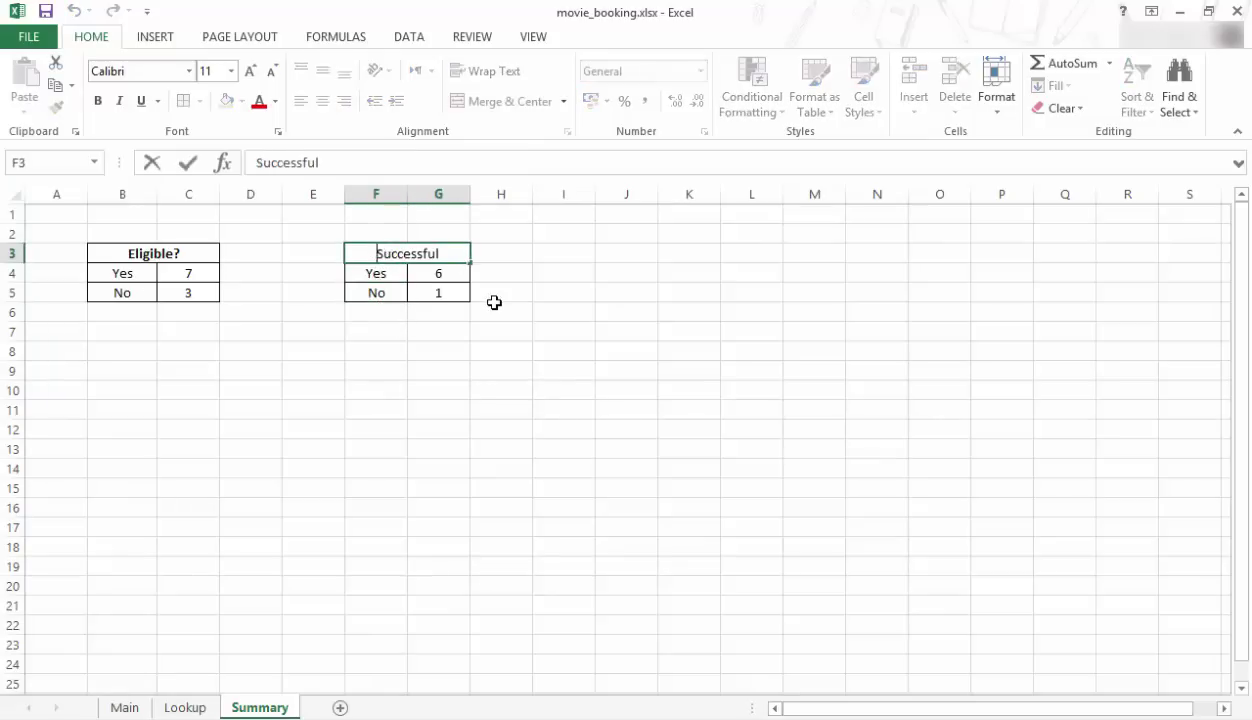
pyautogui.write('Elig')
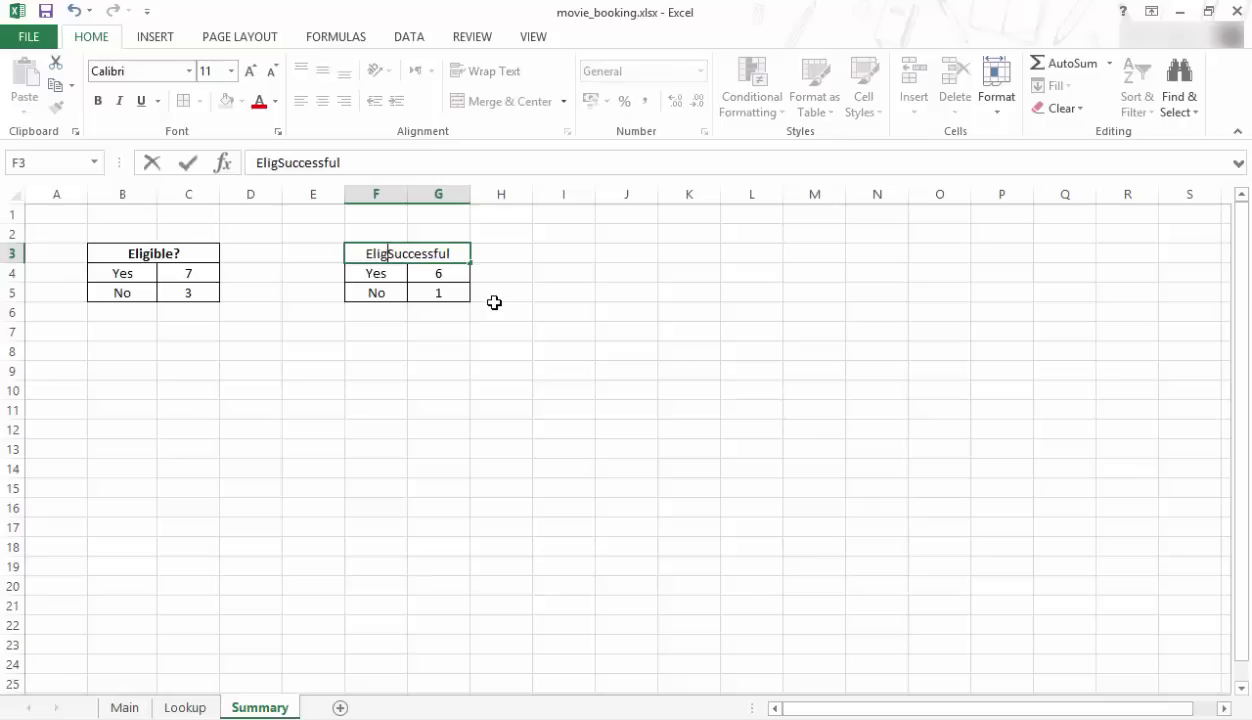
pyautogui.write('ible/')
pyautogui.hotkey('ctrl', 'Return')
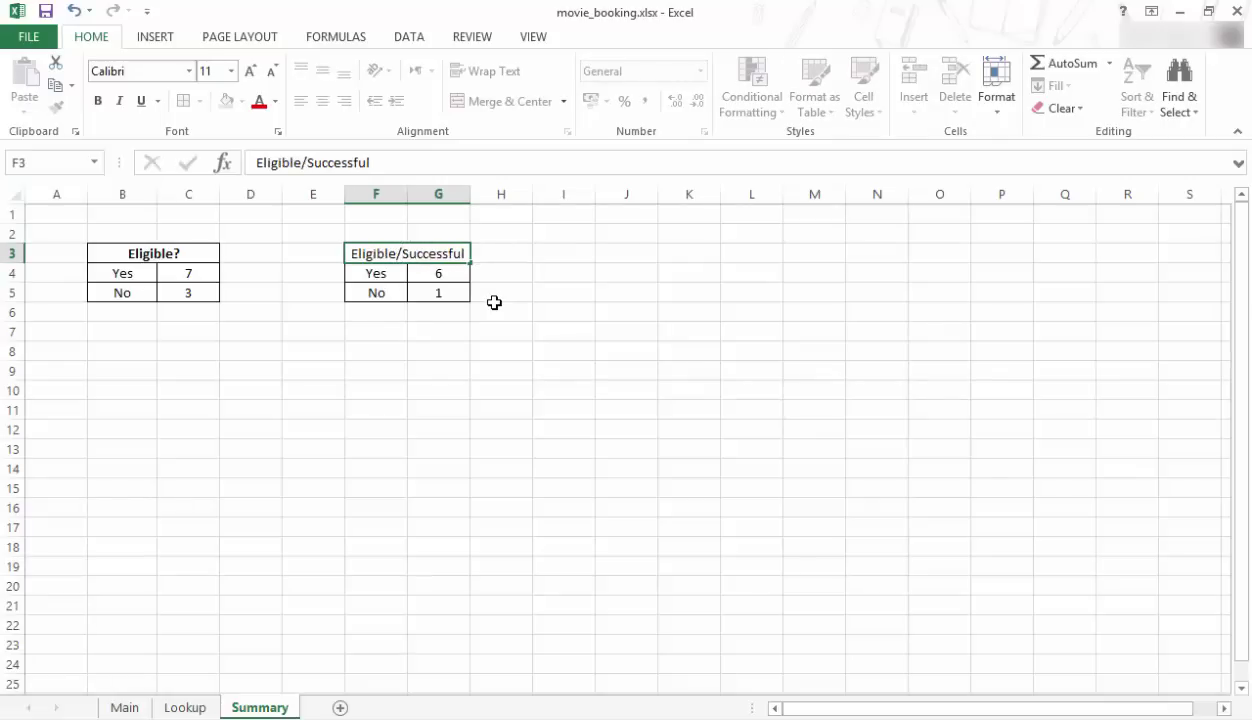
pyautogui.press('Return')
pyautogui.click(542, 309)
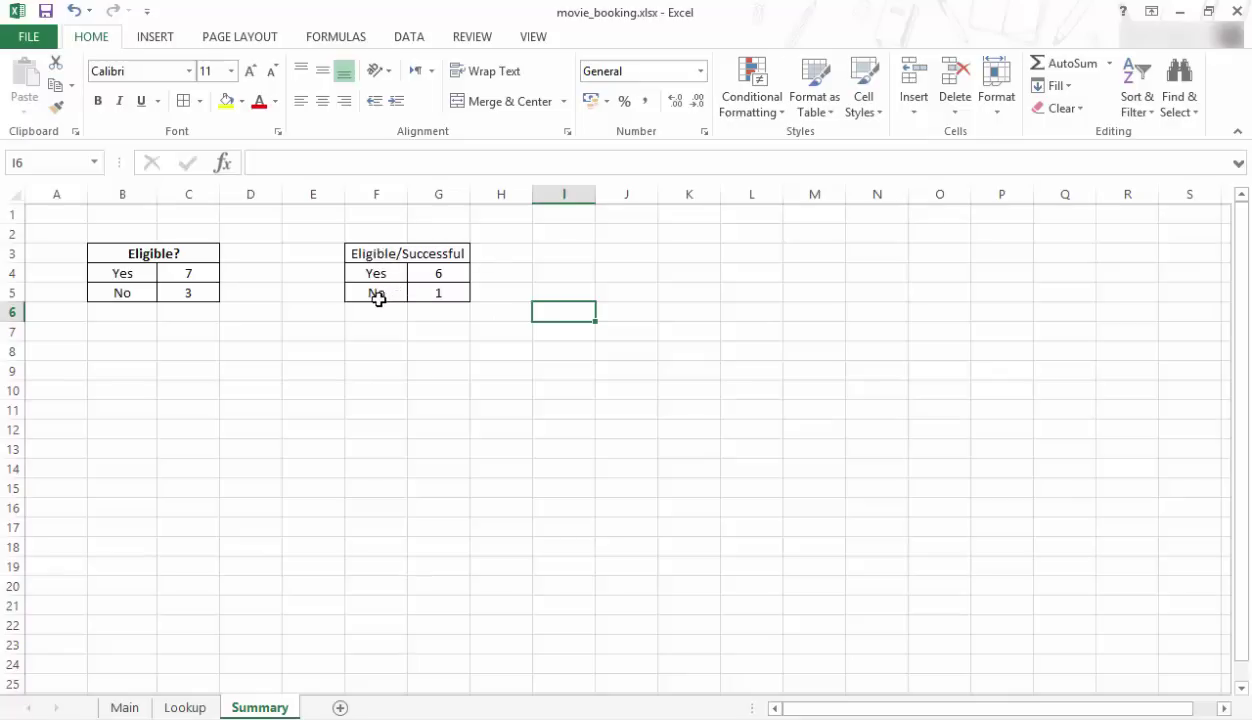
# - Examine the COUNTIFS formulas in G4 and G5 of the Eligible/Successful table
pyautogui.click(452, 290)
pyautogui.click(442, 270)
pyautogui.click(442, 288)
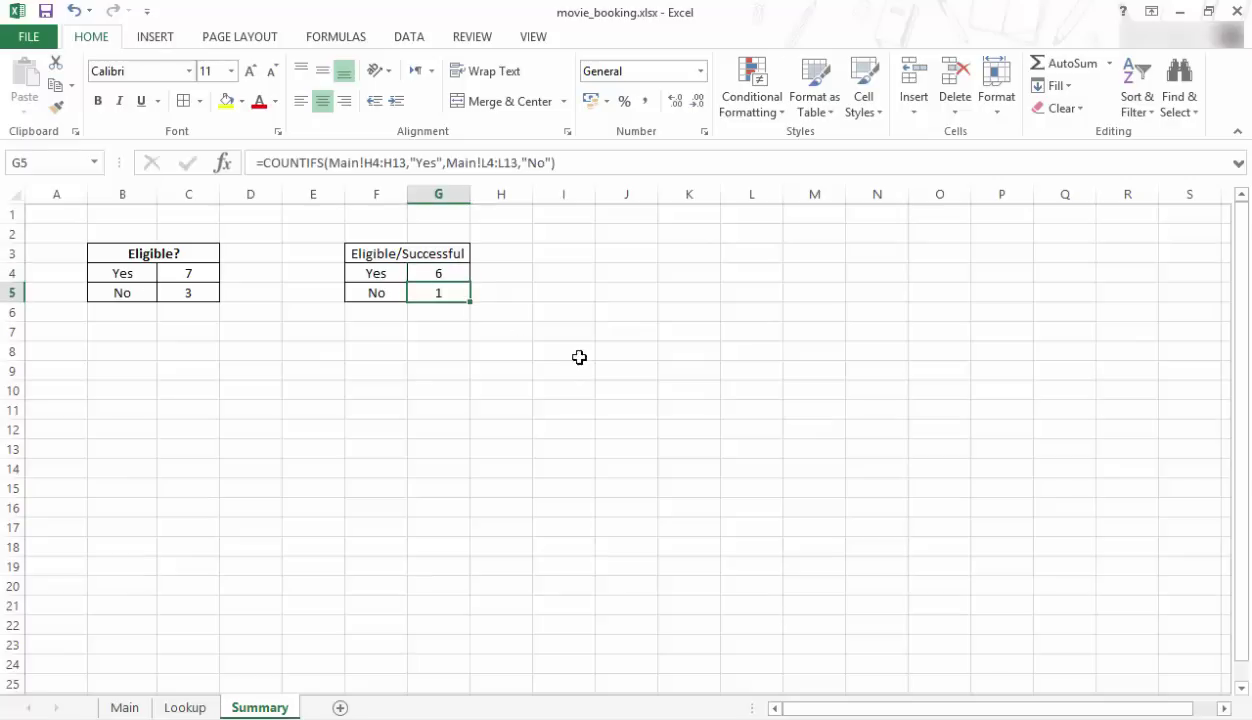